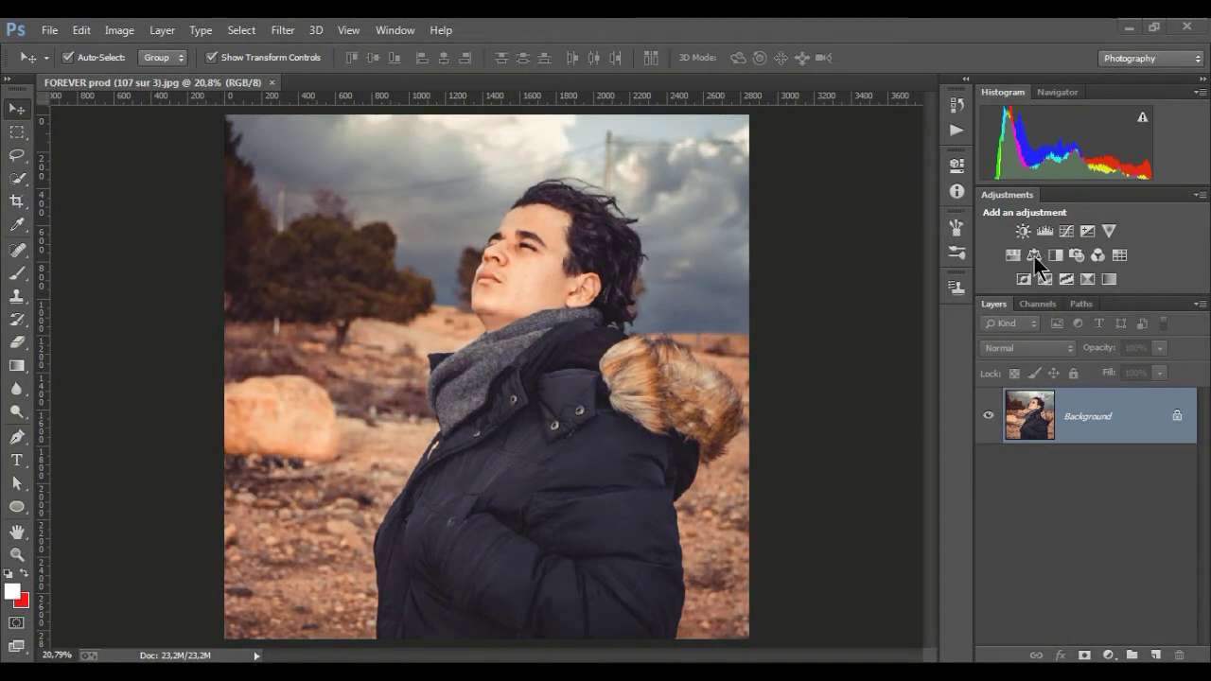
Add a Channel Mixer layer with the Black & White Infrared preset, blended in Screen mode
{"action": "left_click", "coordinate": [1097, 254]}
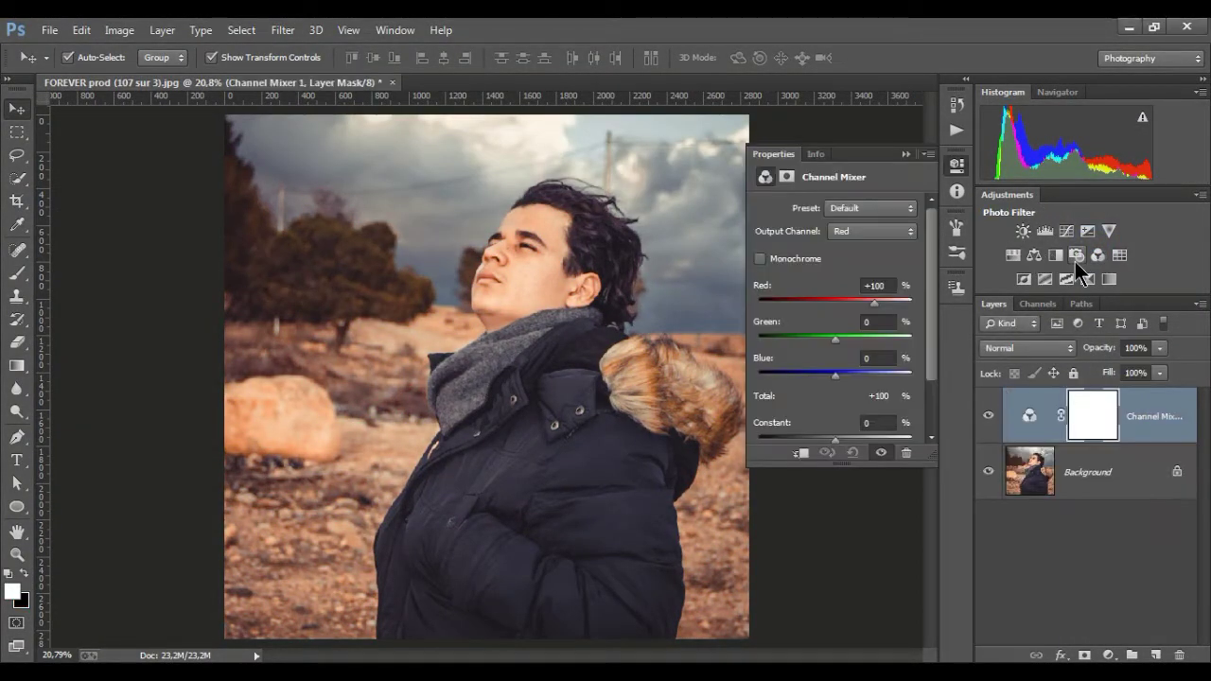
{"action": "left_click", "coordinate": [869, 211]}
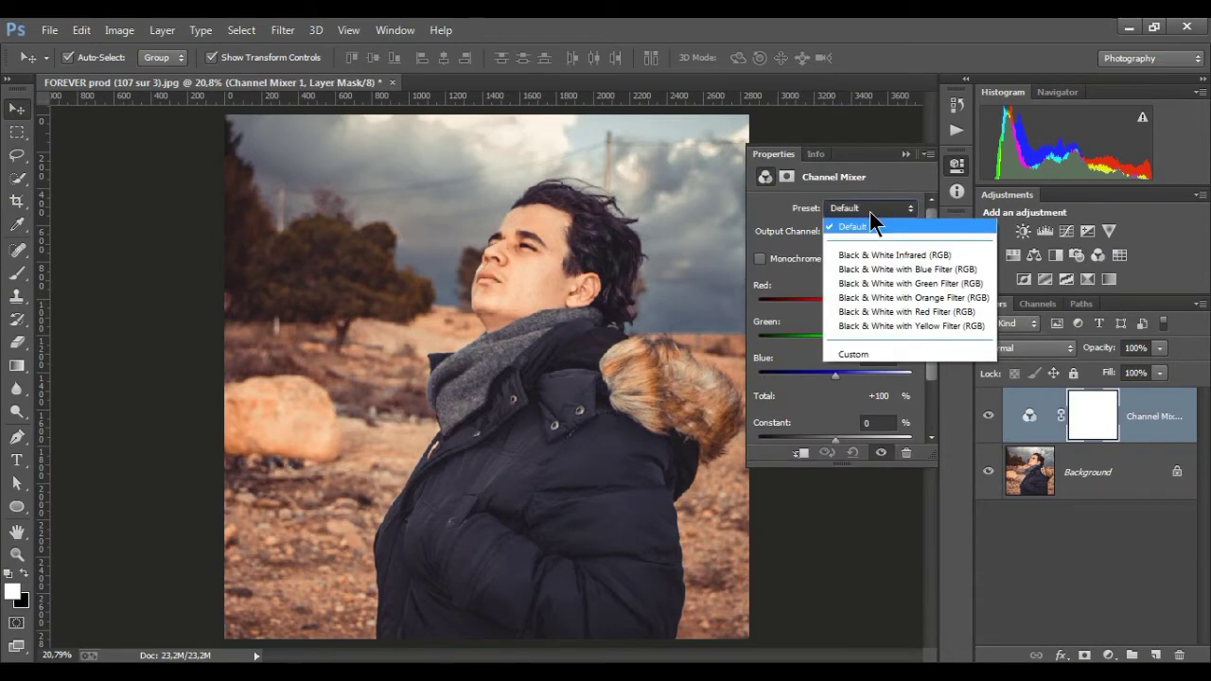
{"action": "left_click", "coordinate": [898, 255]}
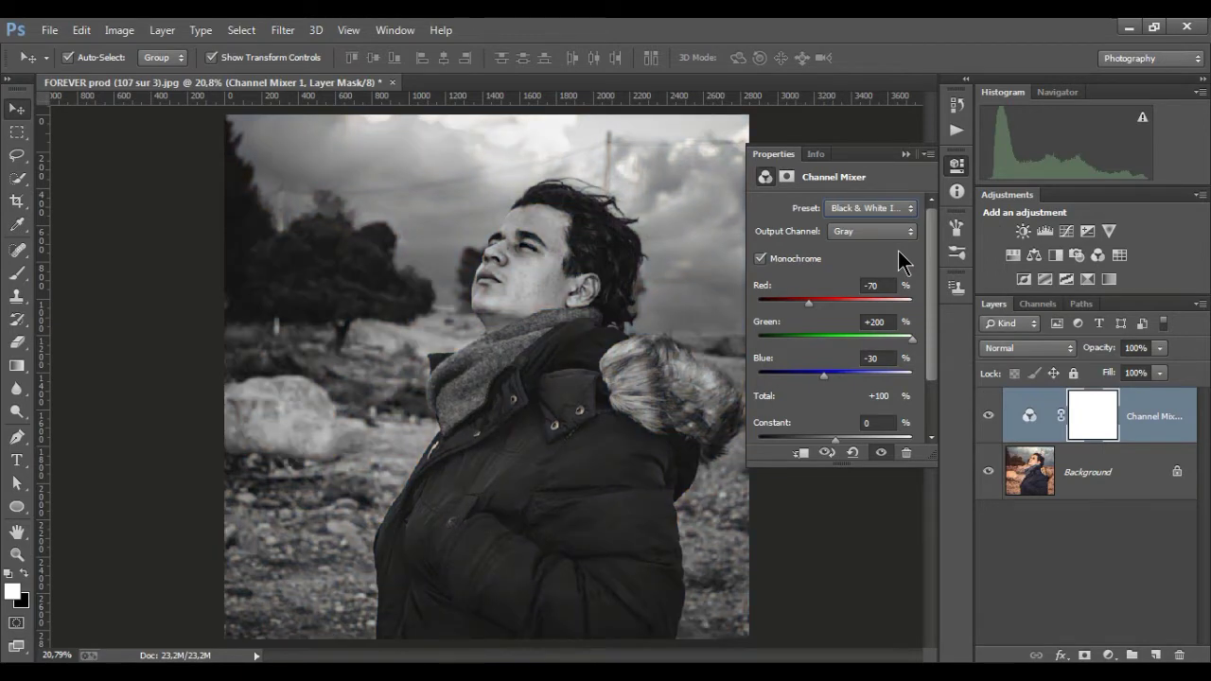
{"action": "left_click", "coordinate": [905, 154]}
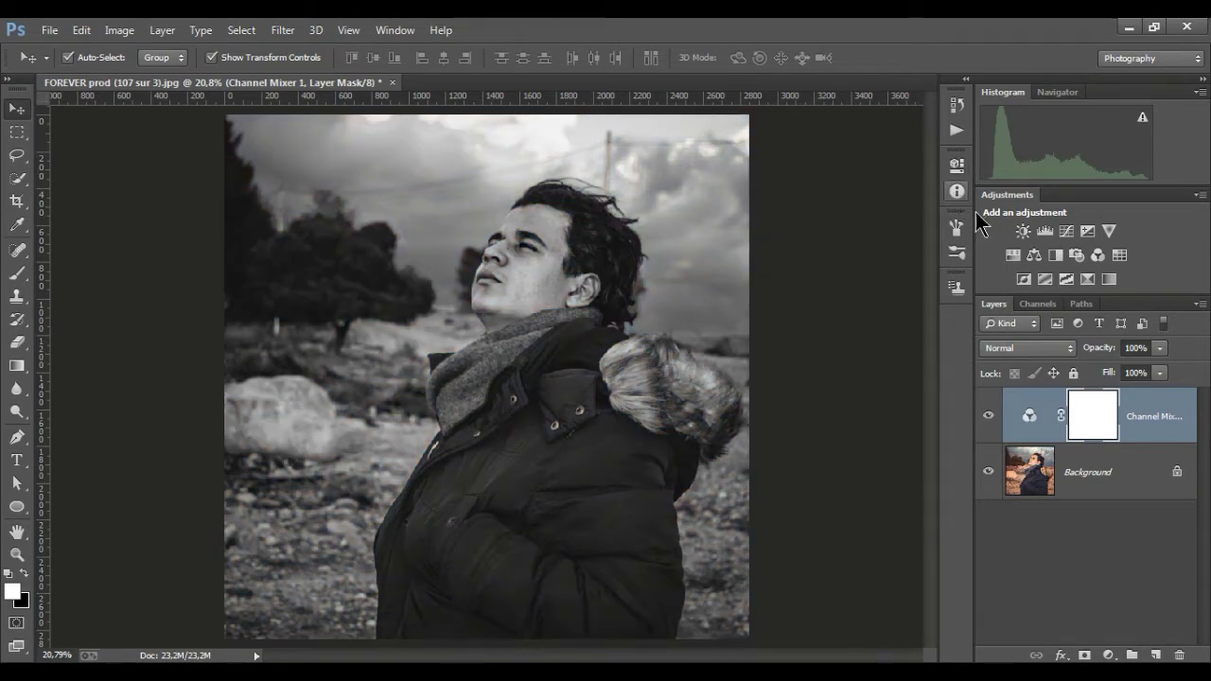
{"action": "left_click", "coordinate": [1012, 344]}
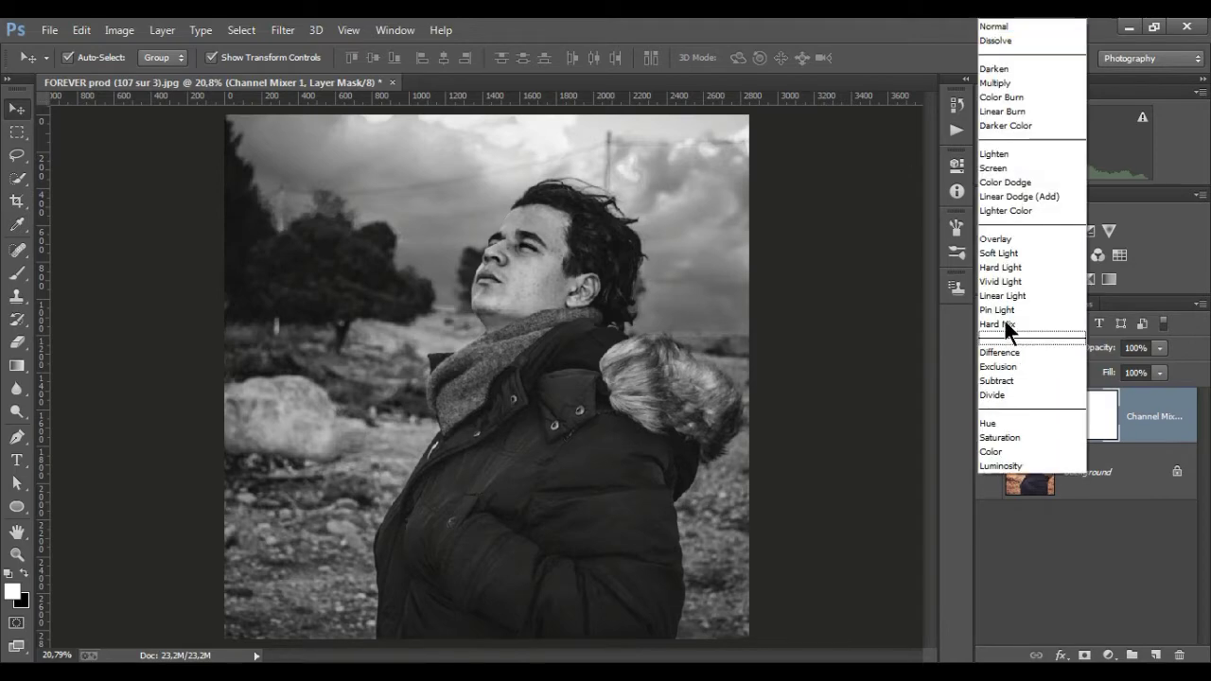
{"action": "left_click", "coordinate": [994, 167]}
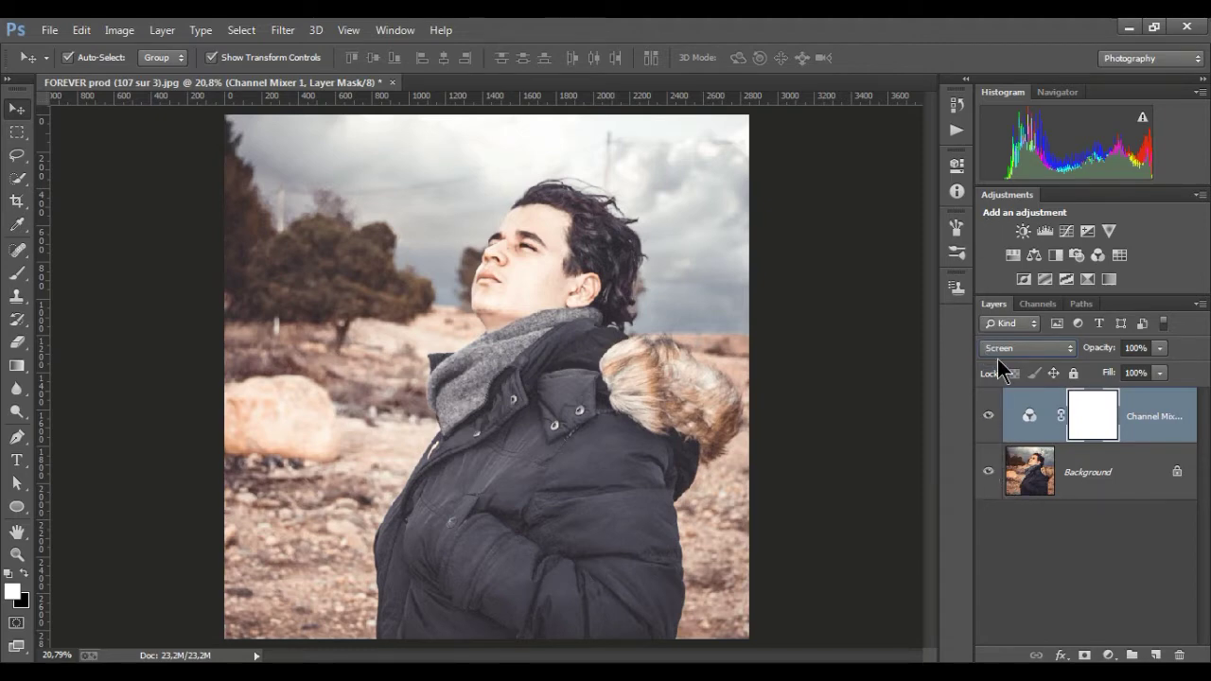
Add a Curves layer and move the Red channel's black point inward to cool the shadows
{"action": "left_click", "coordinate": [1056, 233]}
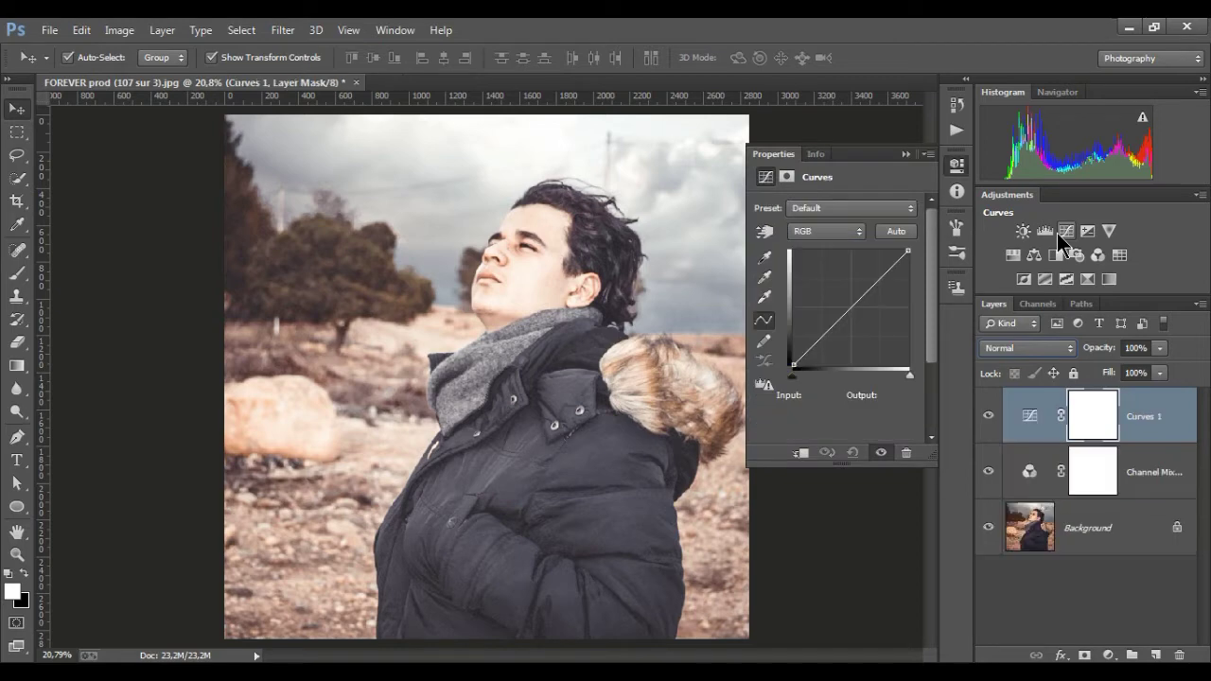
{"action": "left_click", "coordinate": [870, 209]}
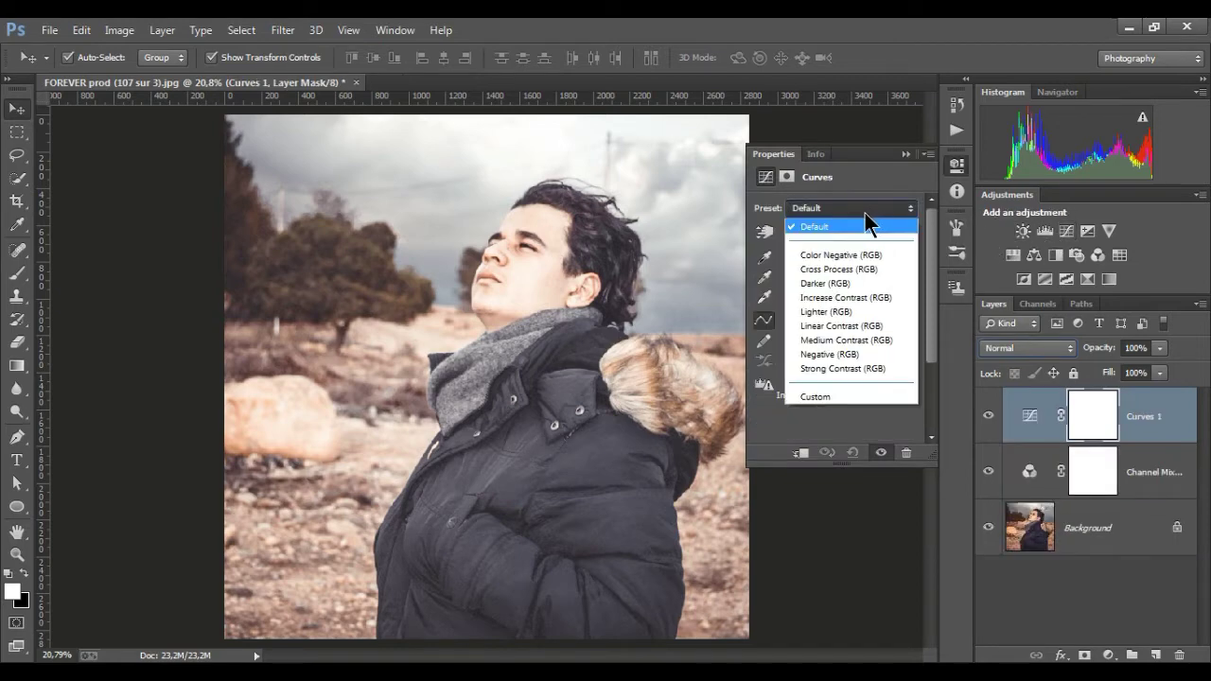
{"action": "left_click", "coordinate": [863, 210]}
{"action": "left_click", "coordinate": [845, 231]}
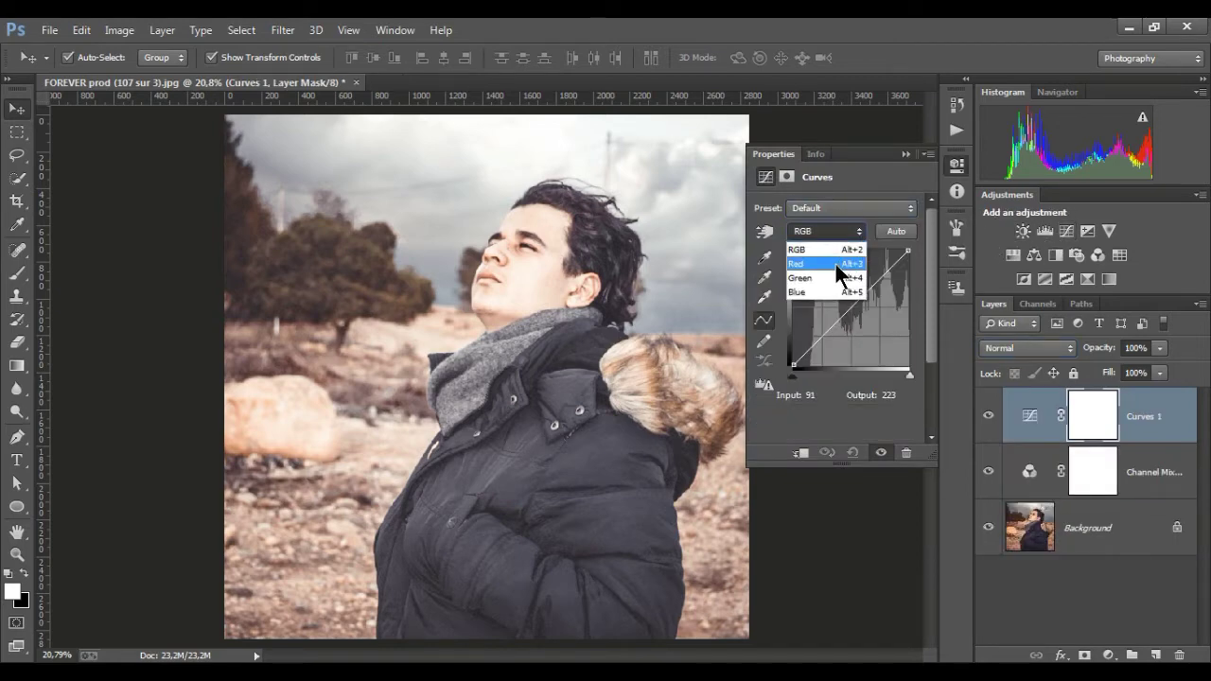
{"action": "left_click", "coordinate": [838, 266]}
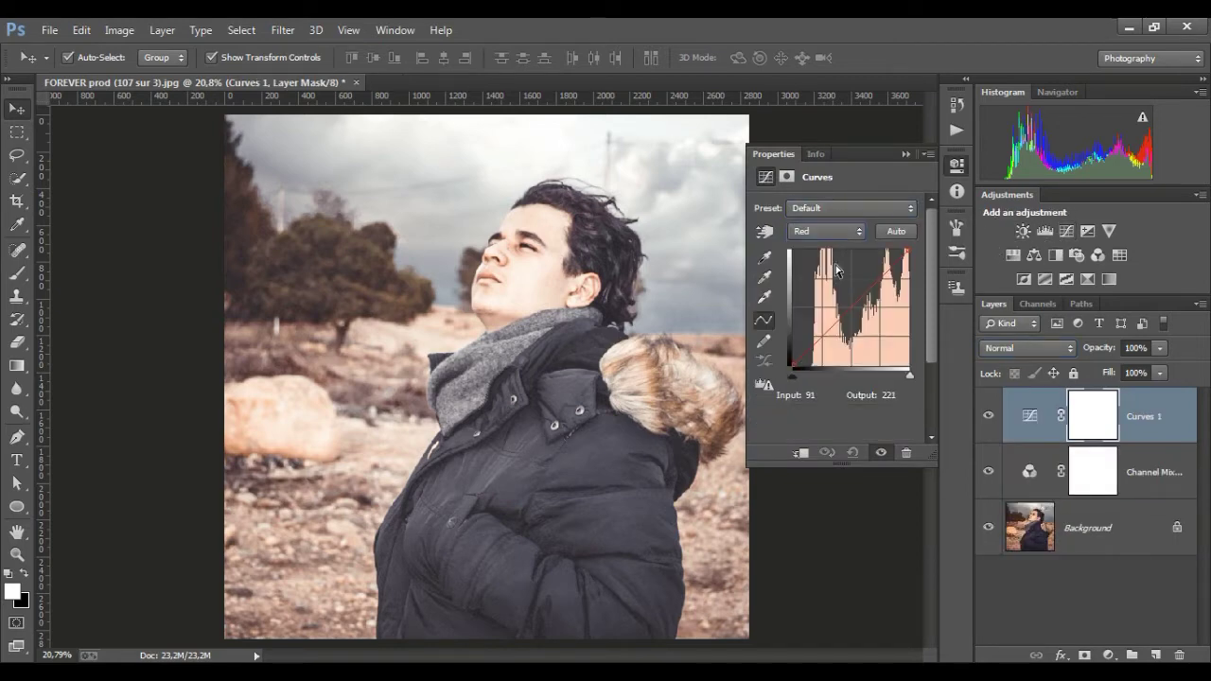
{"action": "left_click", "coordinate": [796, 366]}
{"action": "left_click_drag", "start_coordinate": [796, 365], "coordinate": [807, 365]}
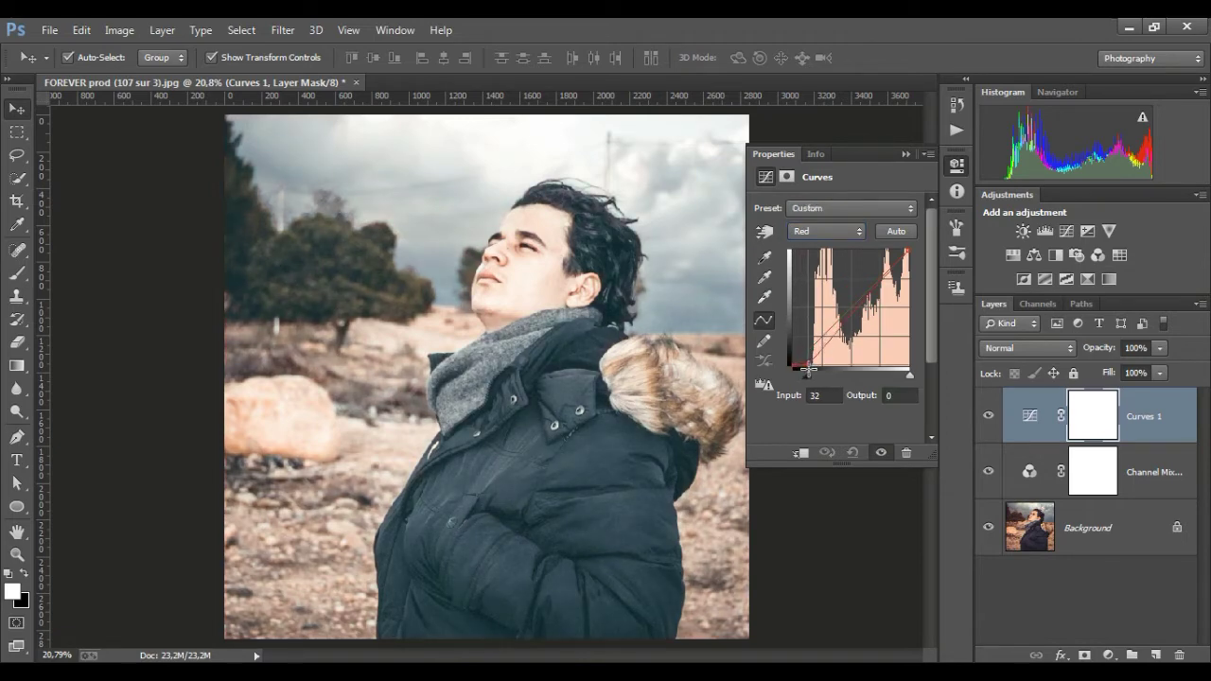
Pull the Green and Blue highlight points left to give the photo a blue tint
{"action": "left_click", "coordinate": [829, 228]}
{"action": "left_click", "coordinate": [814, 277]}
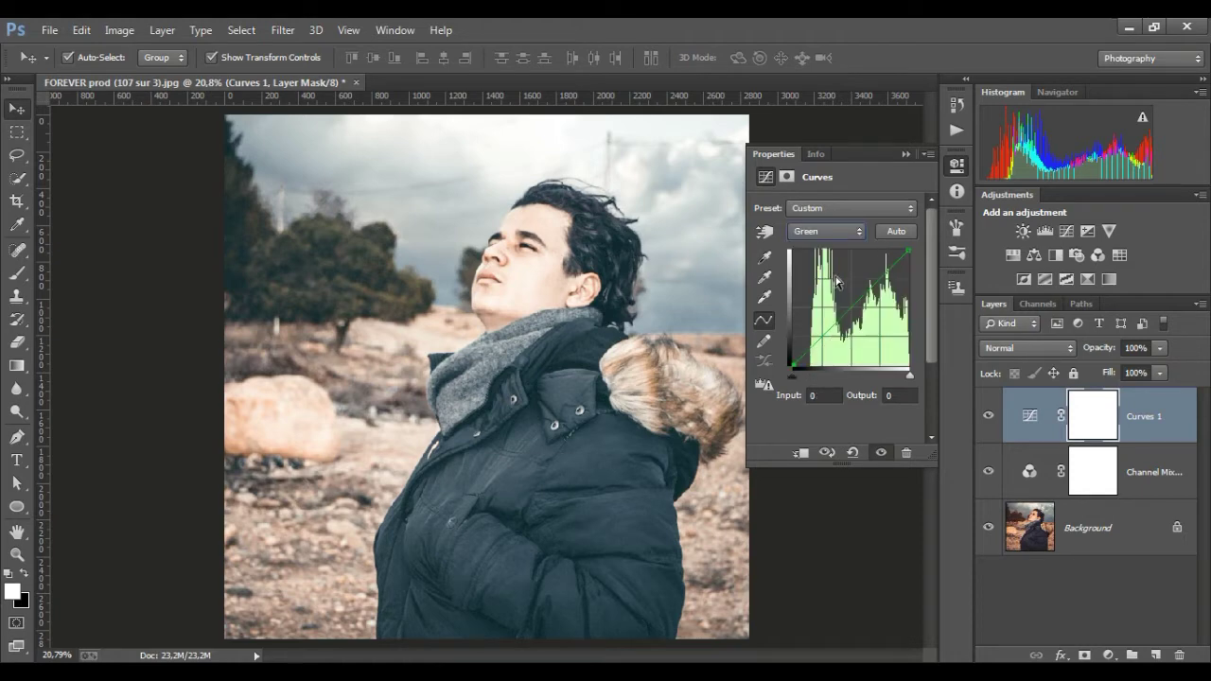
{"action": "left_click_drag", "start_coordinate": [900, 250], "coordinate": [890, 251]}
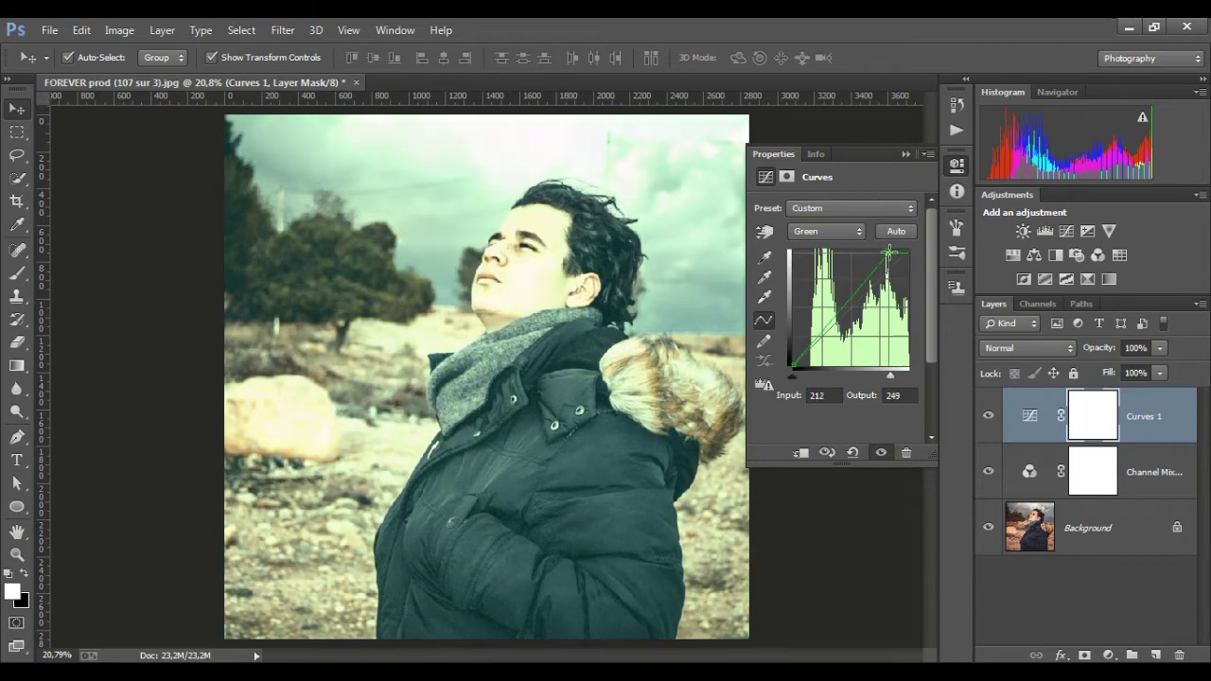
{"action": "left_click", "coordinate": [826, 231]}
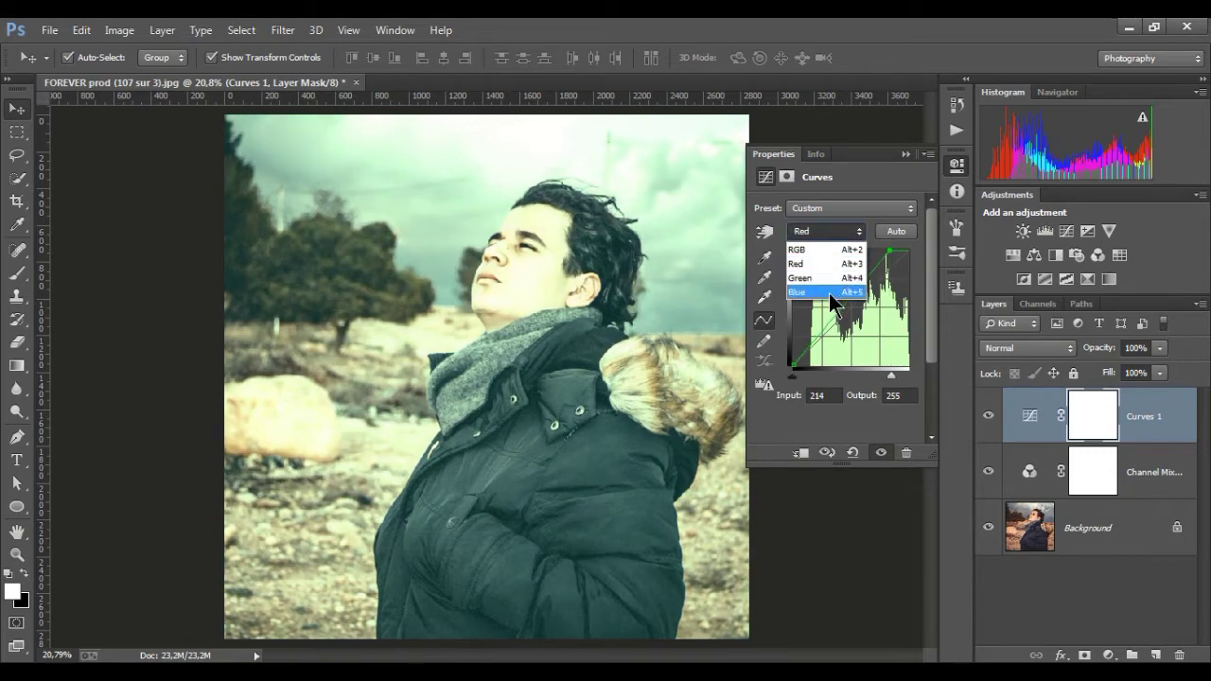
{"action": "left_click", "coordinate": [829, 293]}
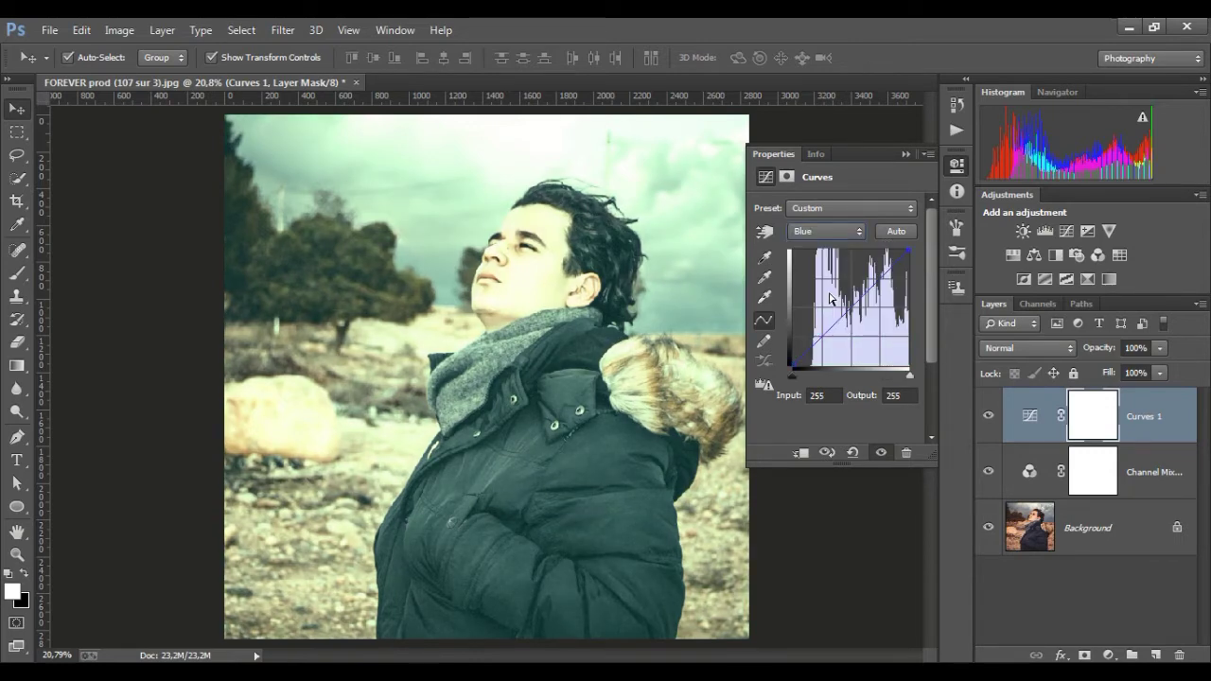
{"action": "left_click_drag", "start_coordinate": [907, 253], "coordinate": [883, 250]}
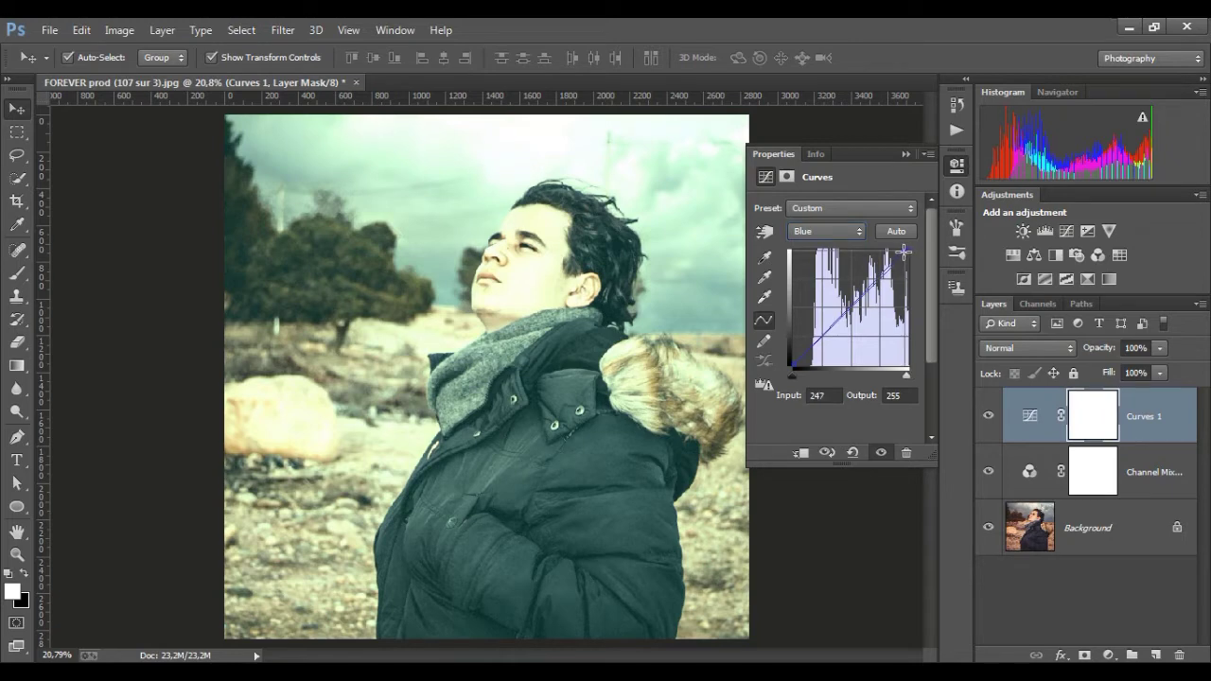
Ease the Green highlight back and lift the RGB curve's midtones to brighten the photo
{"action": "left_click", "coordinate": [833, 231]}
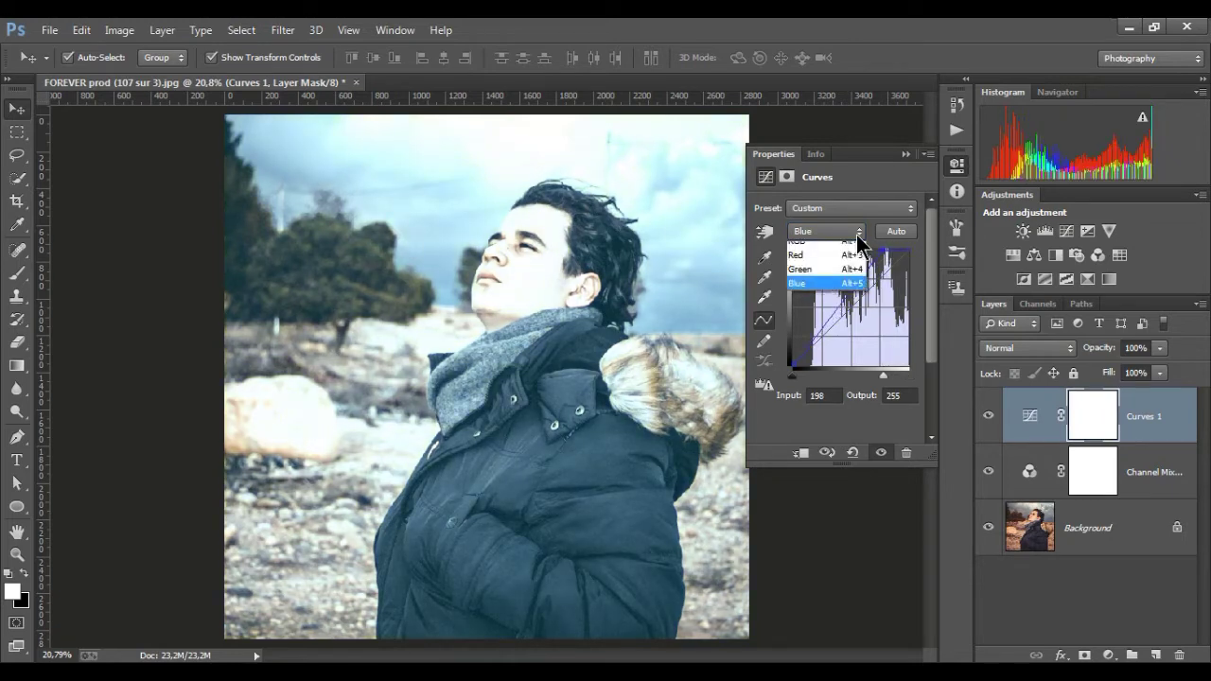
{"action": "left_click", "coordinate": [851, 277]}
{"action": "left_click_drag", "start_coordinate": [907, 252], "coordinate": [890, 252]}
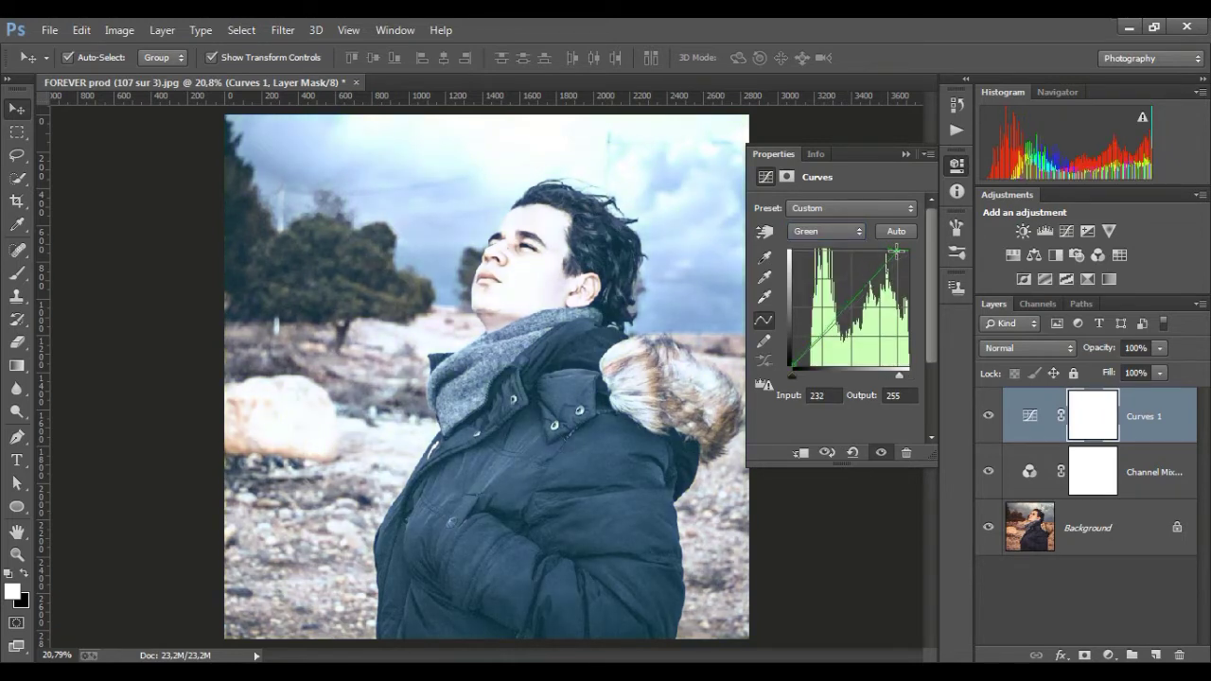
{"action": "left_click", "coordinate": [832, 231]}
{"action": "left_click", "coordinate": [845, 248]}
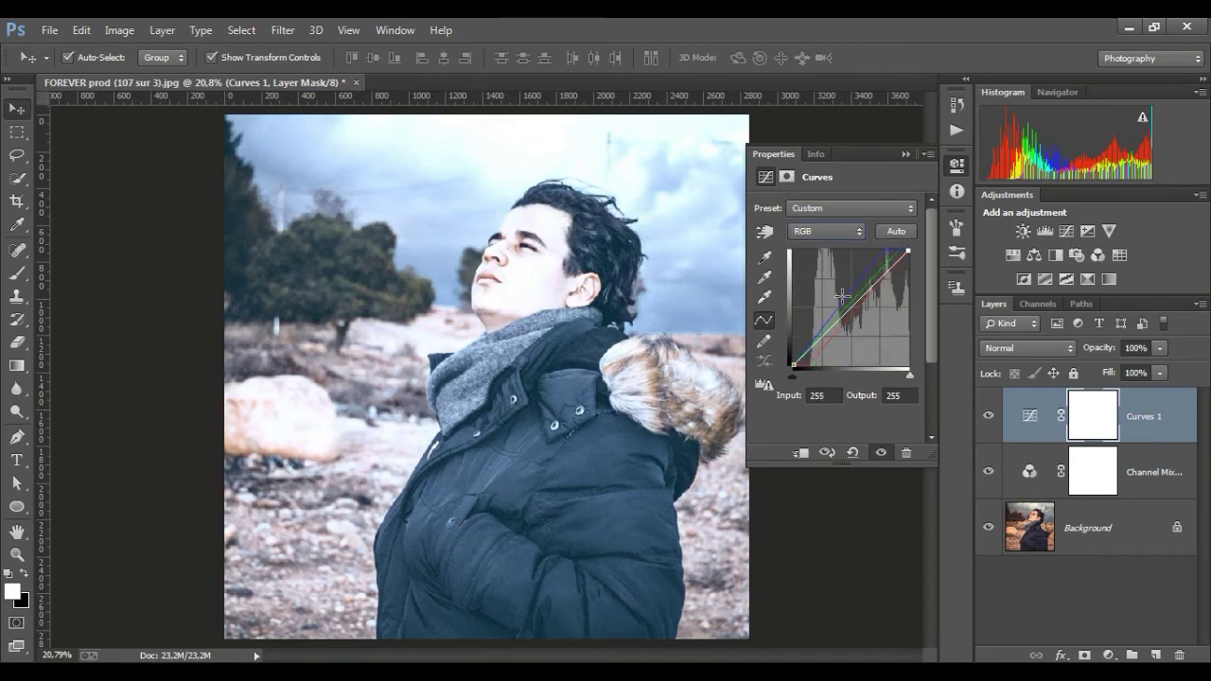
{"action": "left_click_drag", "start_coordinate": [849, 312], "coordinate": [837, 305]}
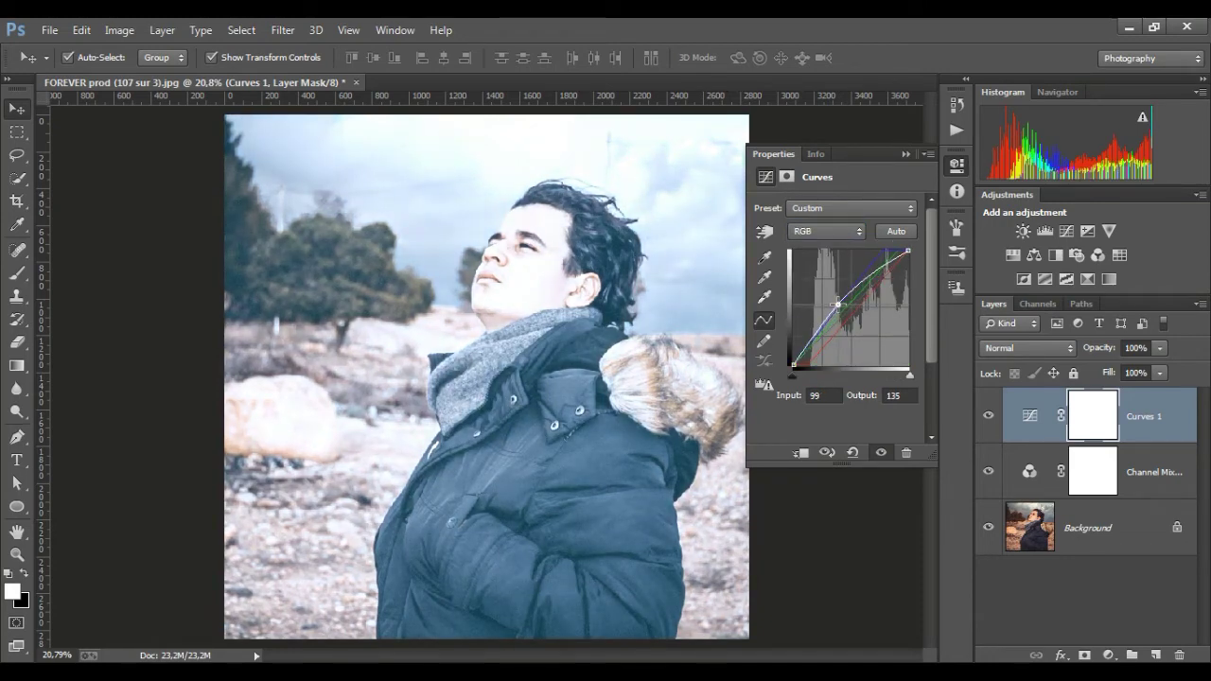
{"action": "left_click", "coordinate": [906, 154]}
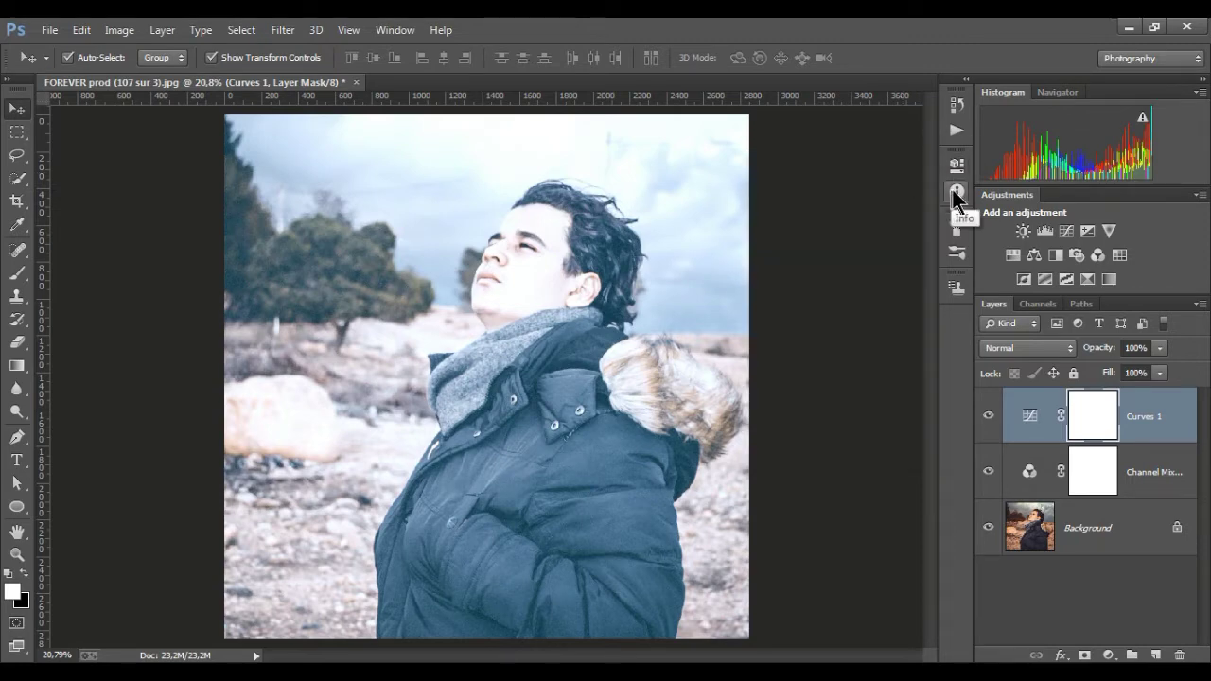
Add a Brightness/Contrast layer with contrast 53, then add an empty Layer 1 on top
{"action": "left_click", "coordinate": [1022, 233]}
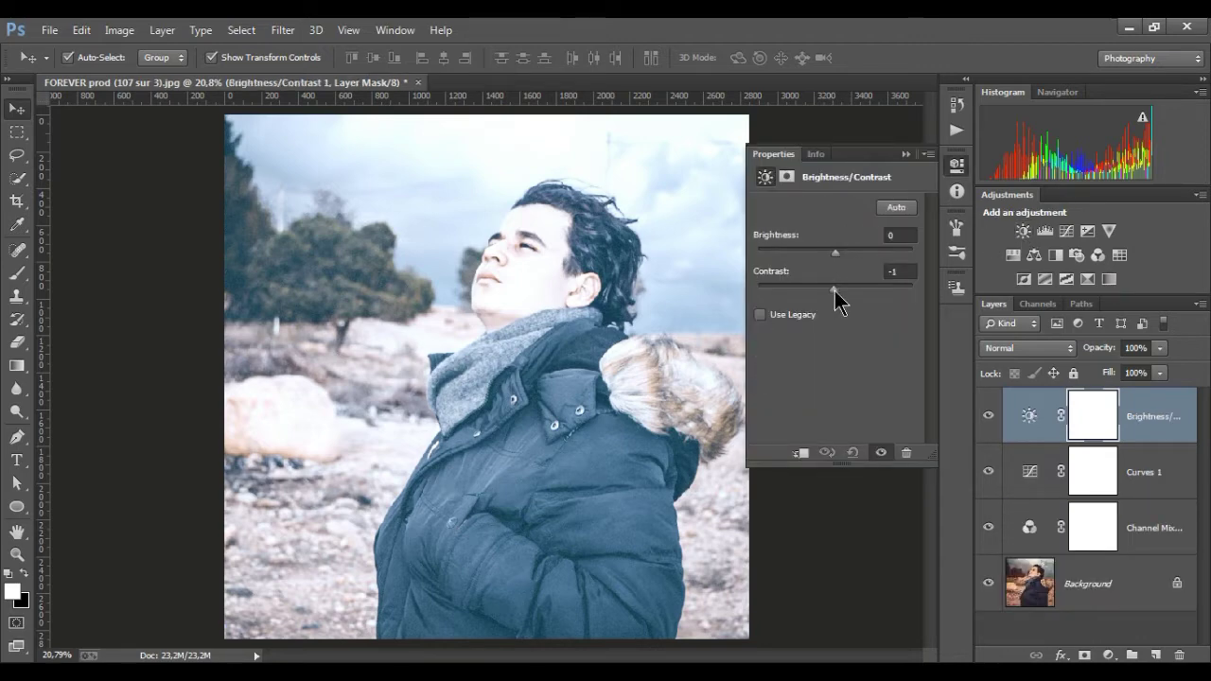
{"action": "left_click_drag", "start_coordinate": [836, 288], "coordinate": [844, 290]}
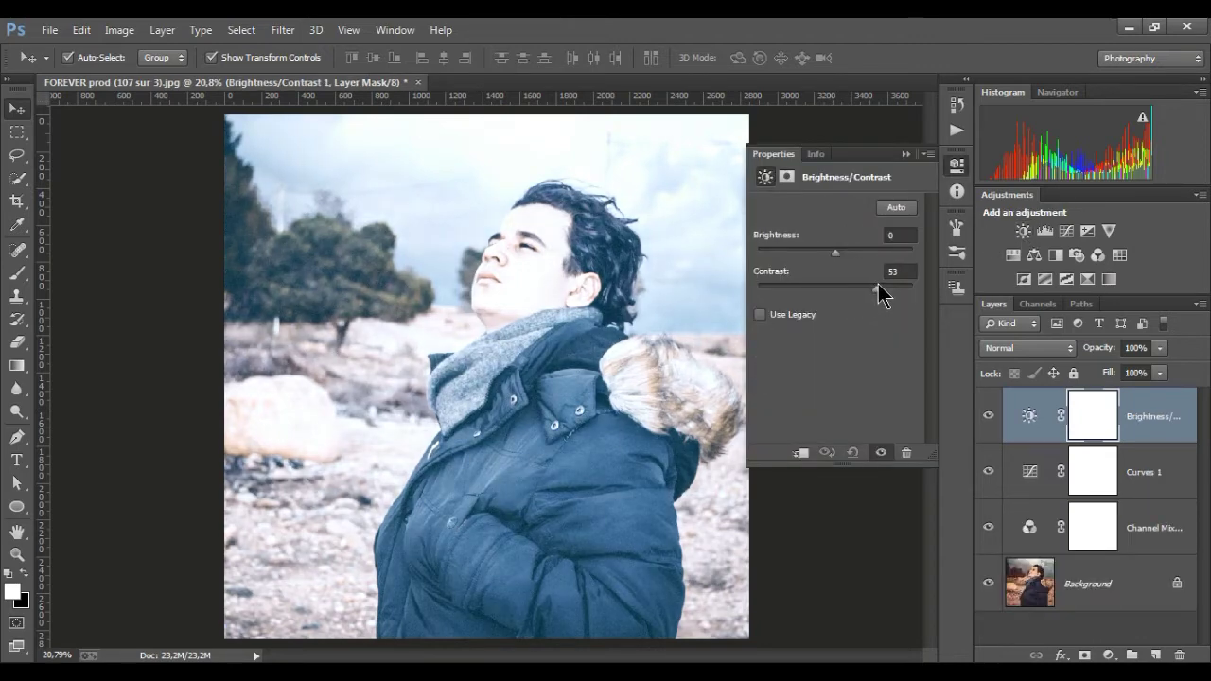
{"action": "left_click", "coordinate": [906, 155]}
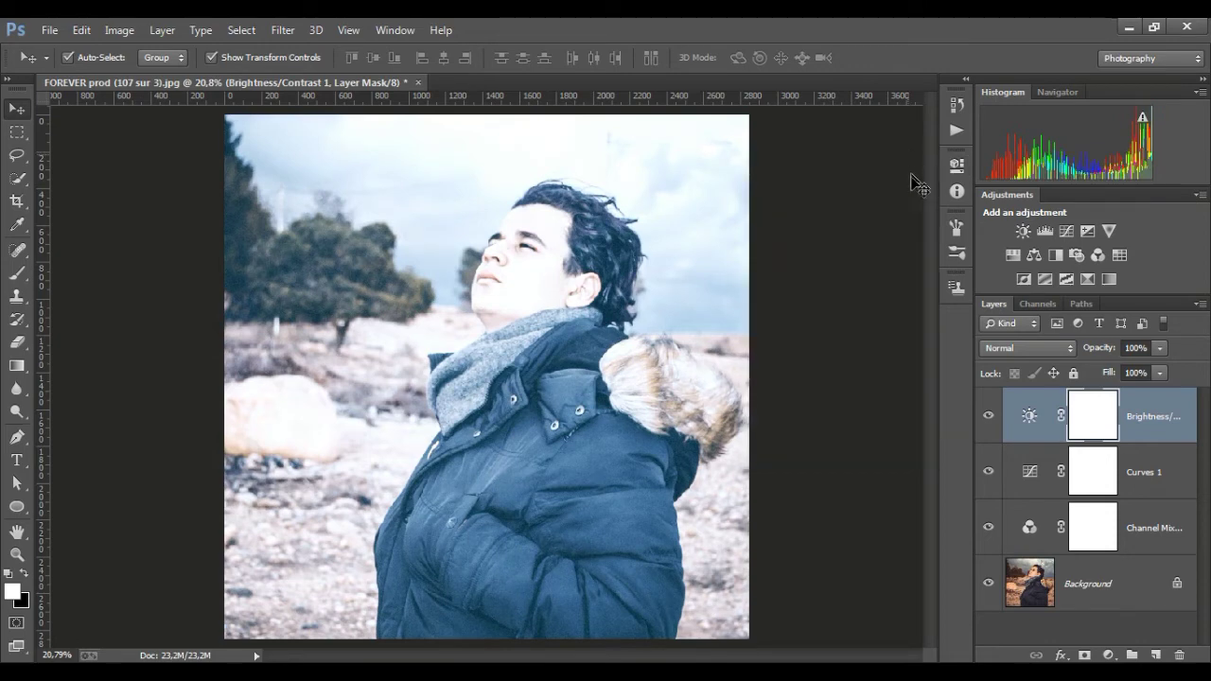
{"action": "left_click", "coordinate": [988, 416]}
{"action": "left_click", "coordinate": [1156, 656]}
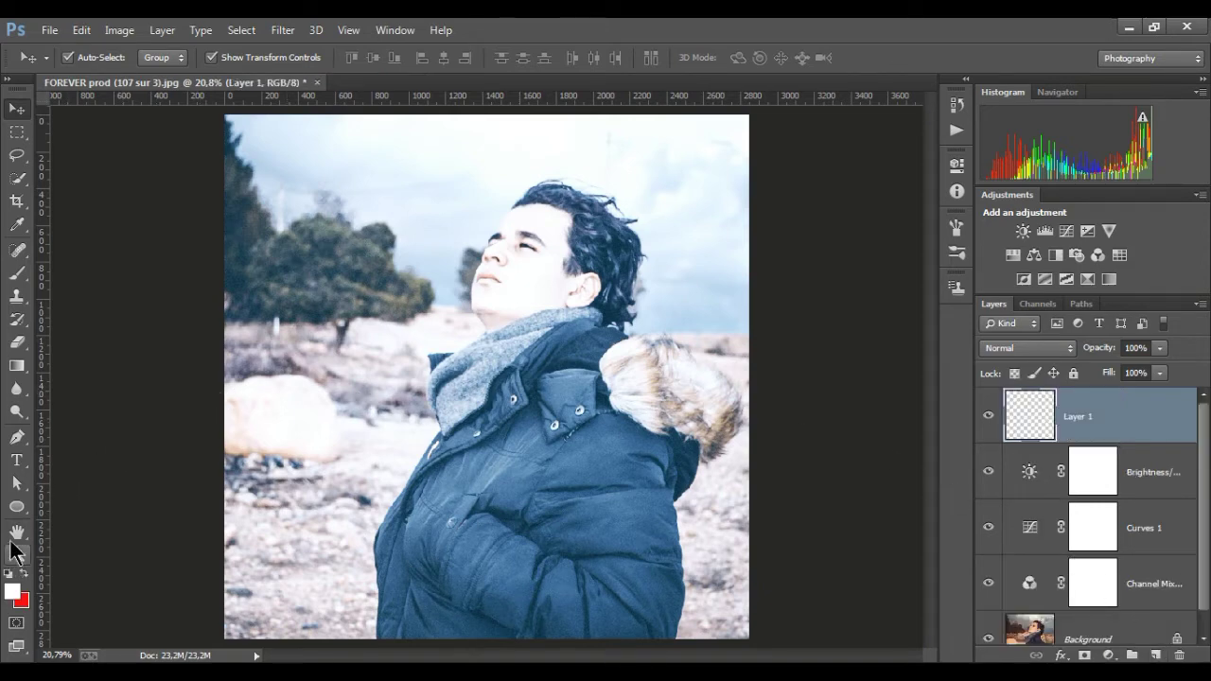
Draw a black 2320 × 1694 px Rectangle 1 shape across the middle of the photo
{"action": "left_click", "coordinate": [16, 508]}
{"action": "right_click", "coordinate": [16, 509]}
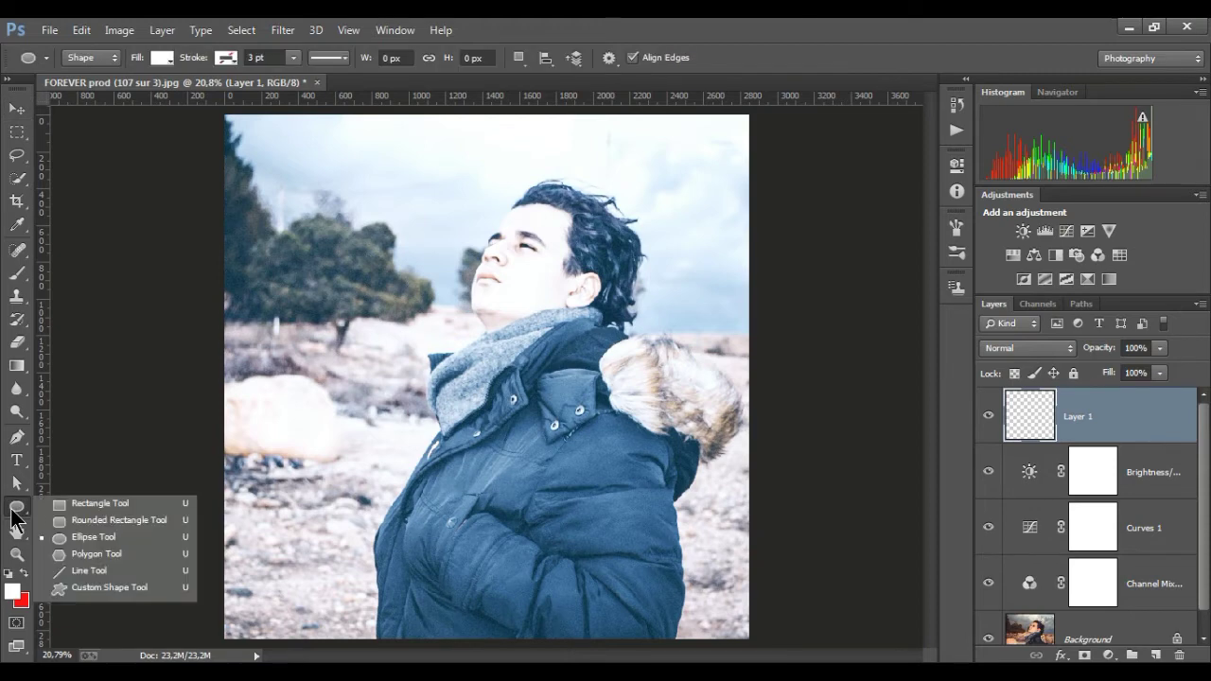
{"action": "left_click", "coordinate": [99, 503]}
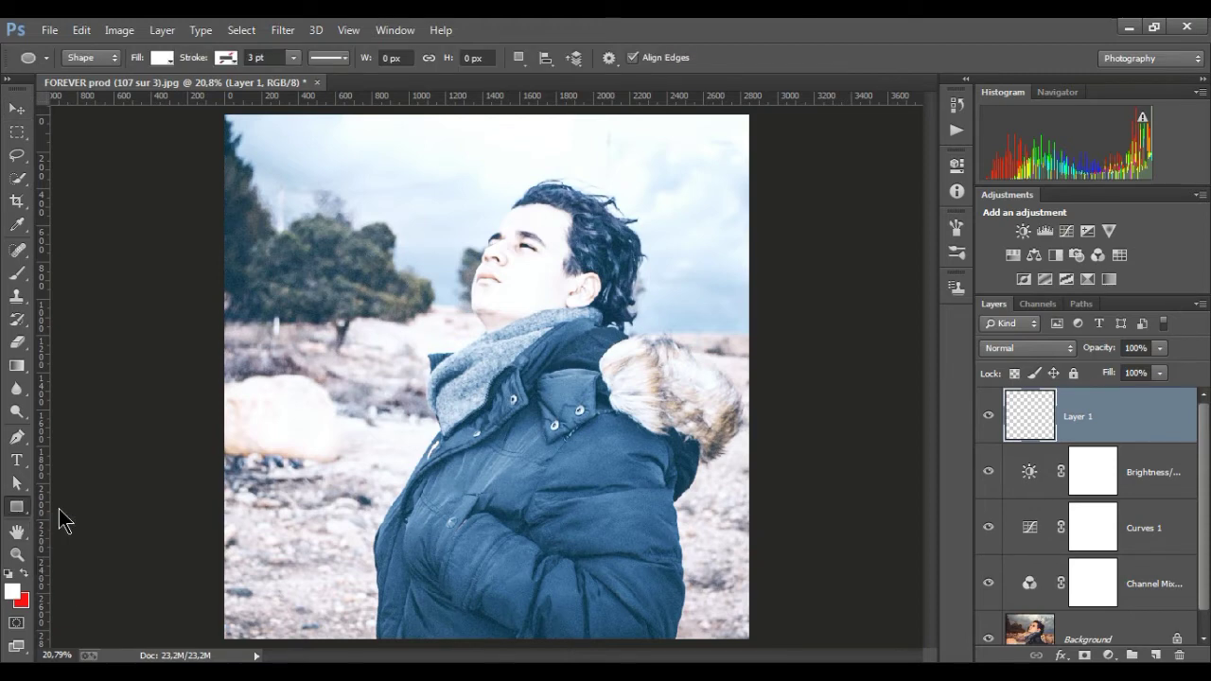
{"action": "left_click", "coordinate": [21, 599]}
{"action": "left_click_drag", "start_coordinate": [782, 548], "coordinate": [743, 588]}
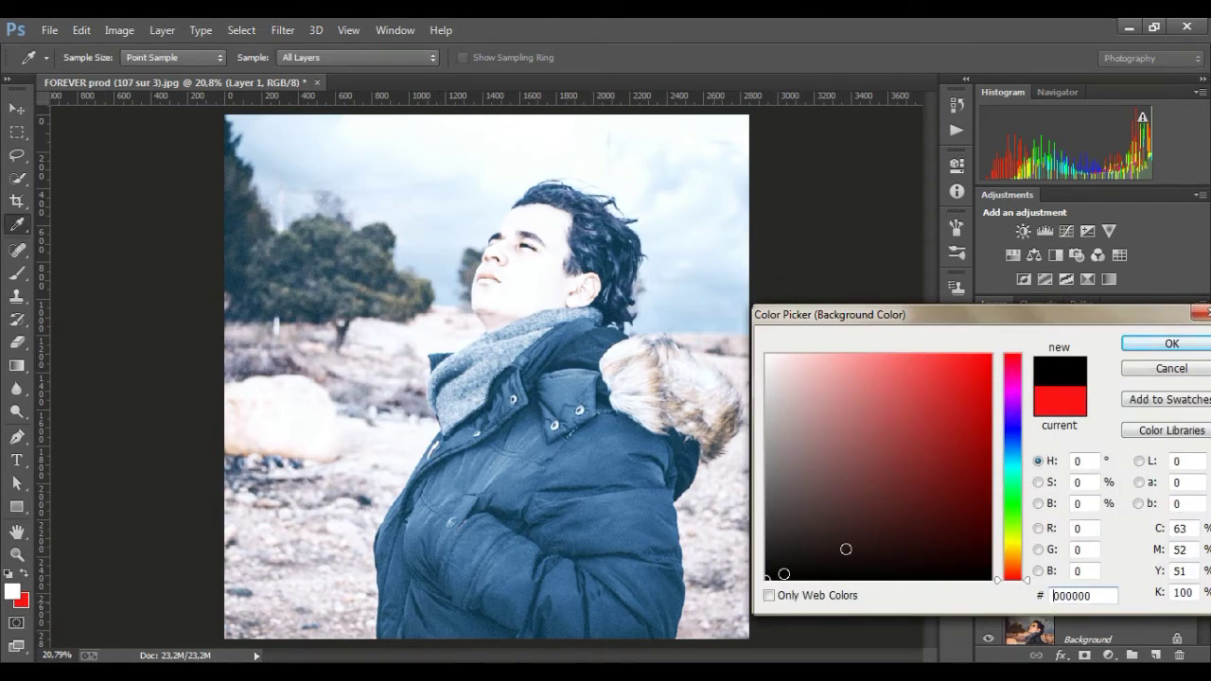
{"action": "left_click", "coordinate": [1172, 343]}
{"action": "left_click", "coordinate": [24, 575]}
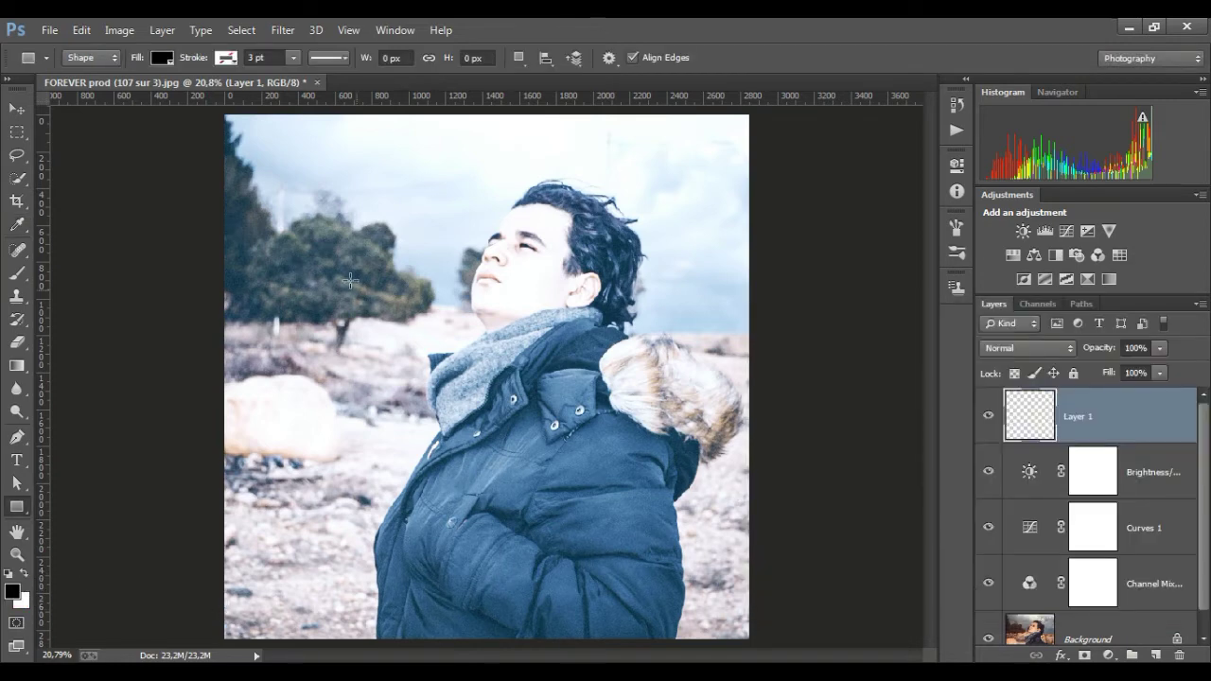
{"action": "left_click_drag", "start_coordinate": [292, 258], "coordinate": [719, 570]}
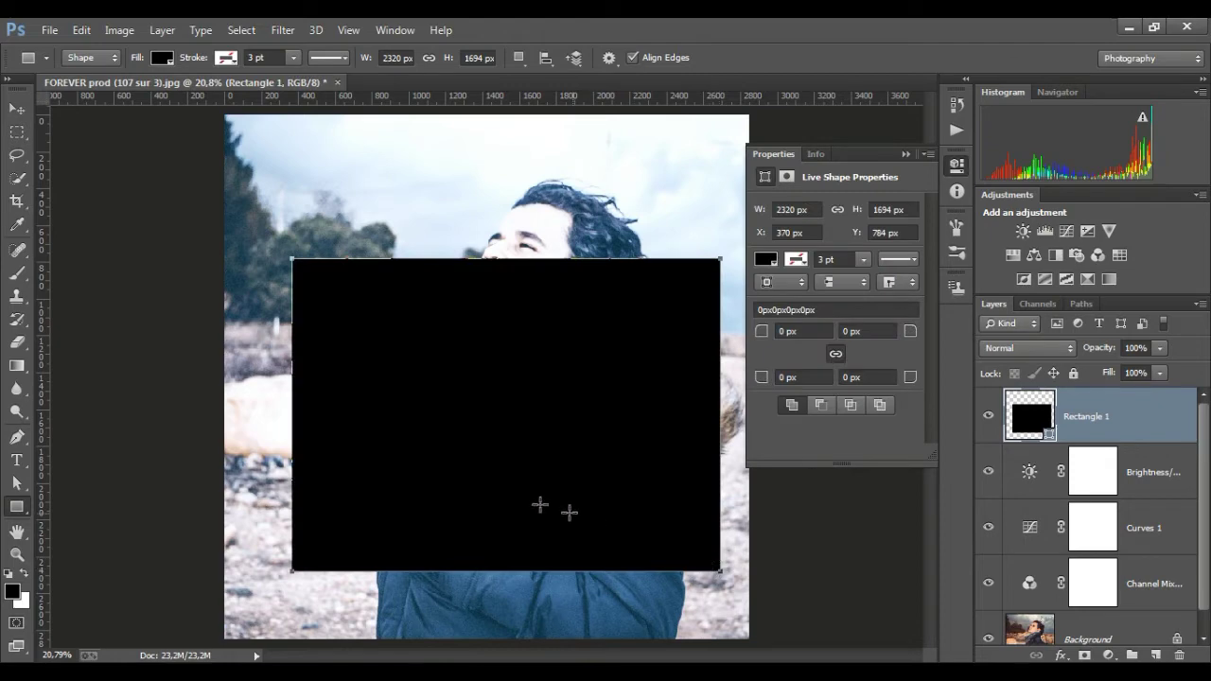
Rasterize Rectangle 1 and preview Add Noise at 153%, Gaussian, Monochromatic
{"action": "left_click", "coordinate": [284, 31]}
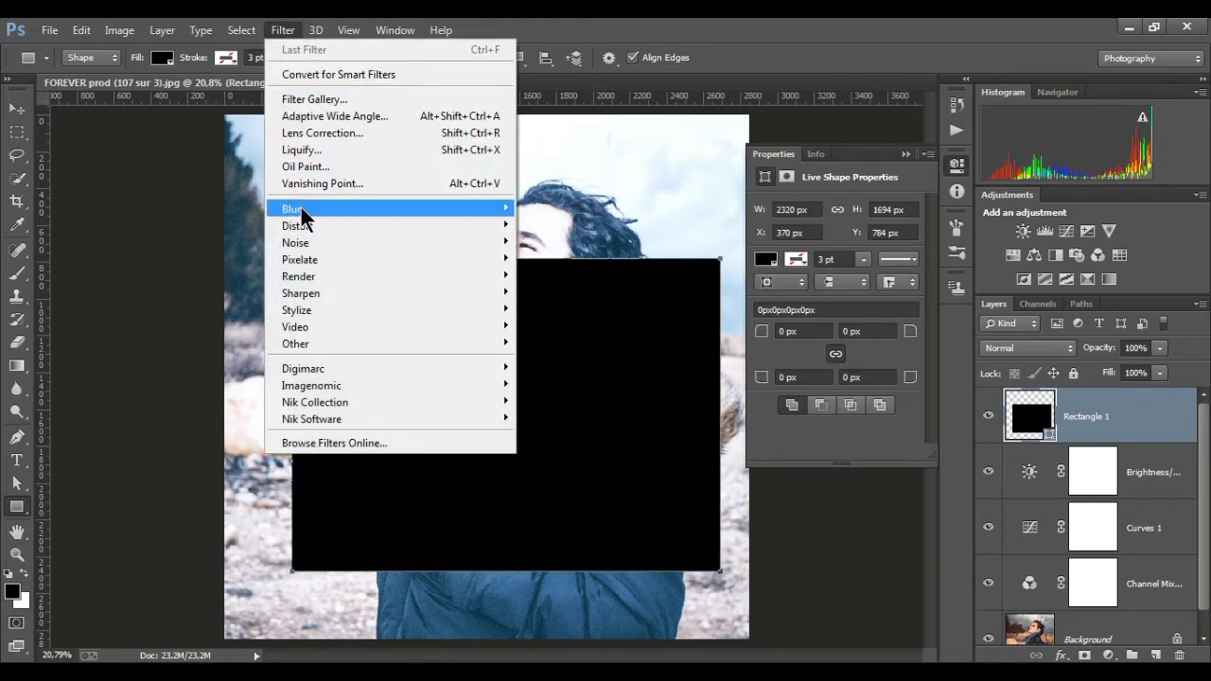
{"action": "mouse_move", "coordinate": [295, 242]}
{"action": "left_click", "coordinate": [550, 242]}
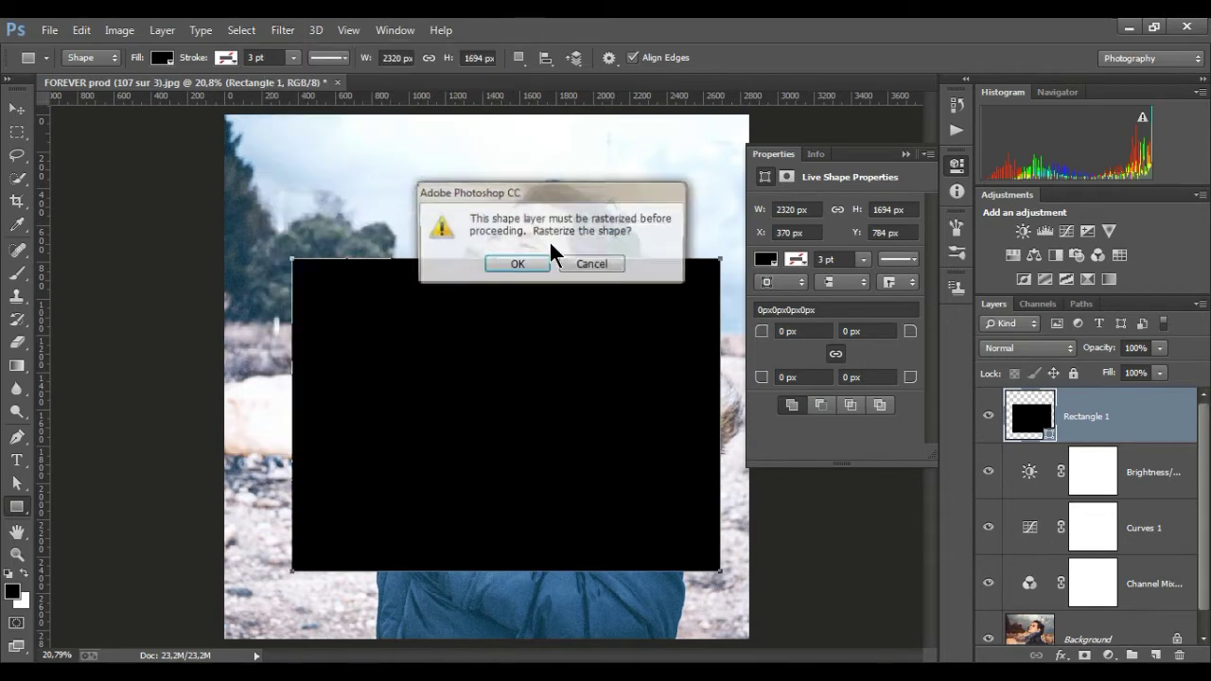
{"action": "left_click", "coordinate": [507, 262]}
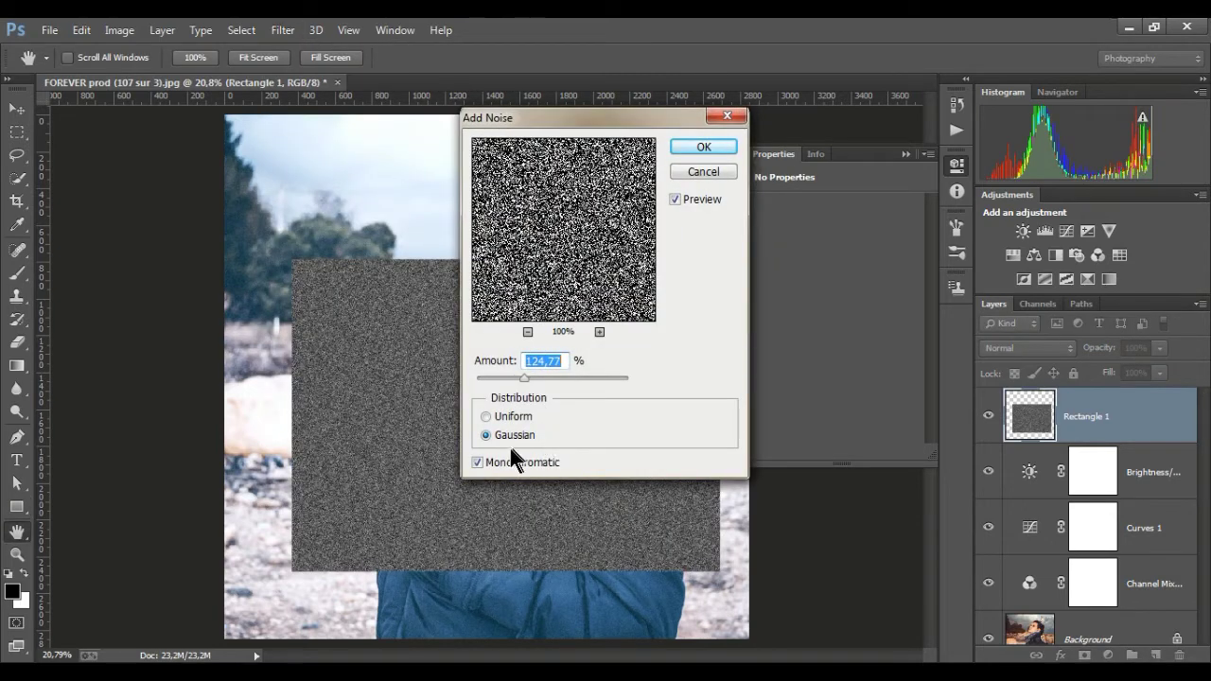
{"action": "left_click_drag", "start_coordinate": [530, 379], "coordinate": [533, 382]}
Apply the noise to Rectangle 1, collapse Properties, and select the Move tool
{"action": "left_click", "coordinate": [682, 142]}
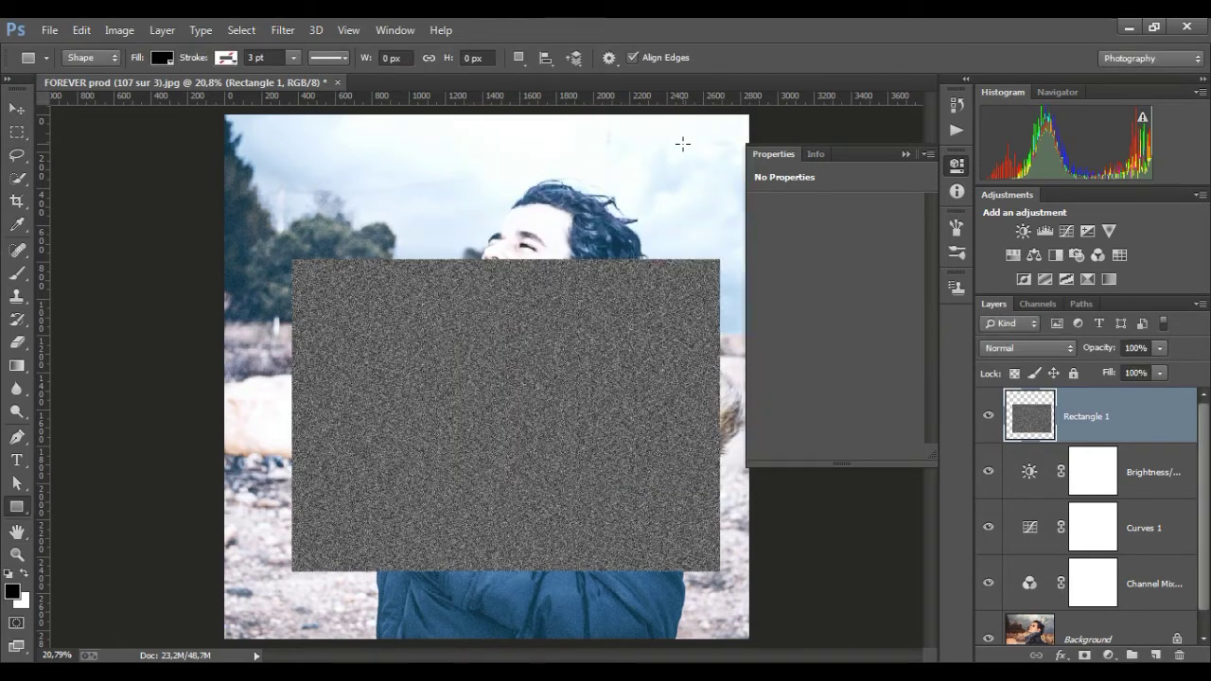
{"action": "left_click", "coordinate": [905, 154]}
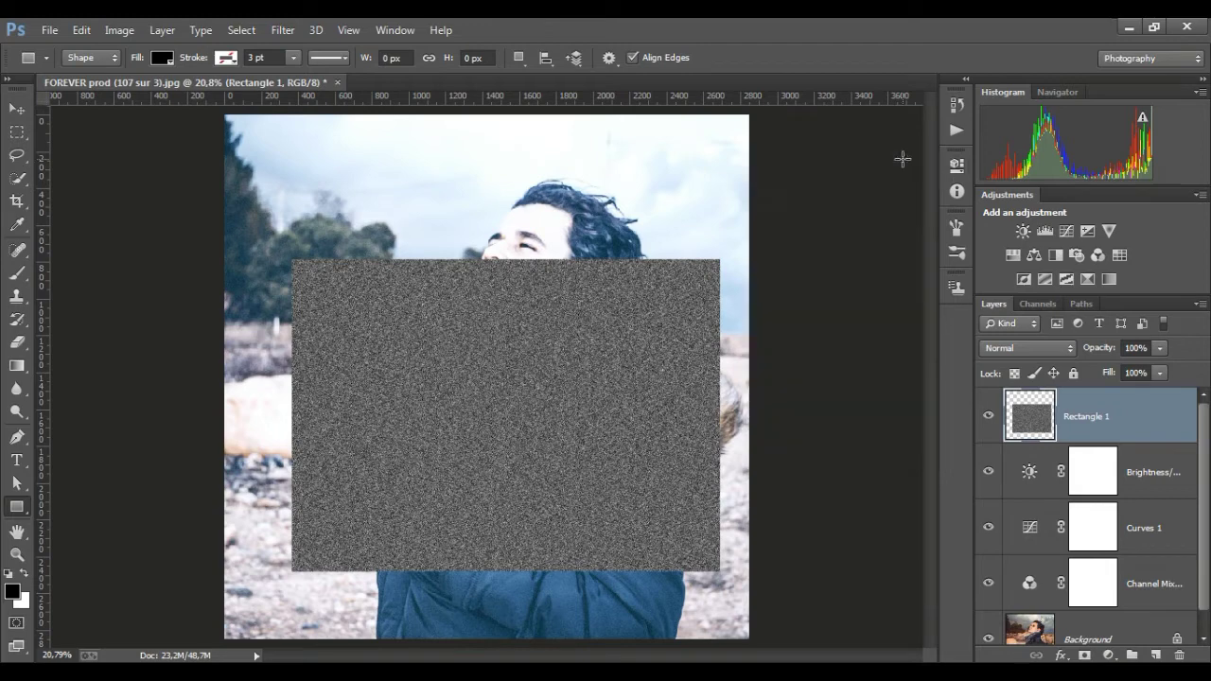
{"action": "left_click", "coordinate": [21, 111]}
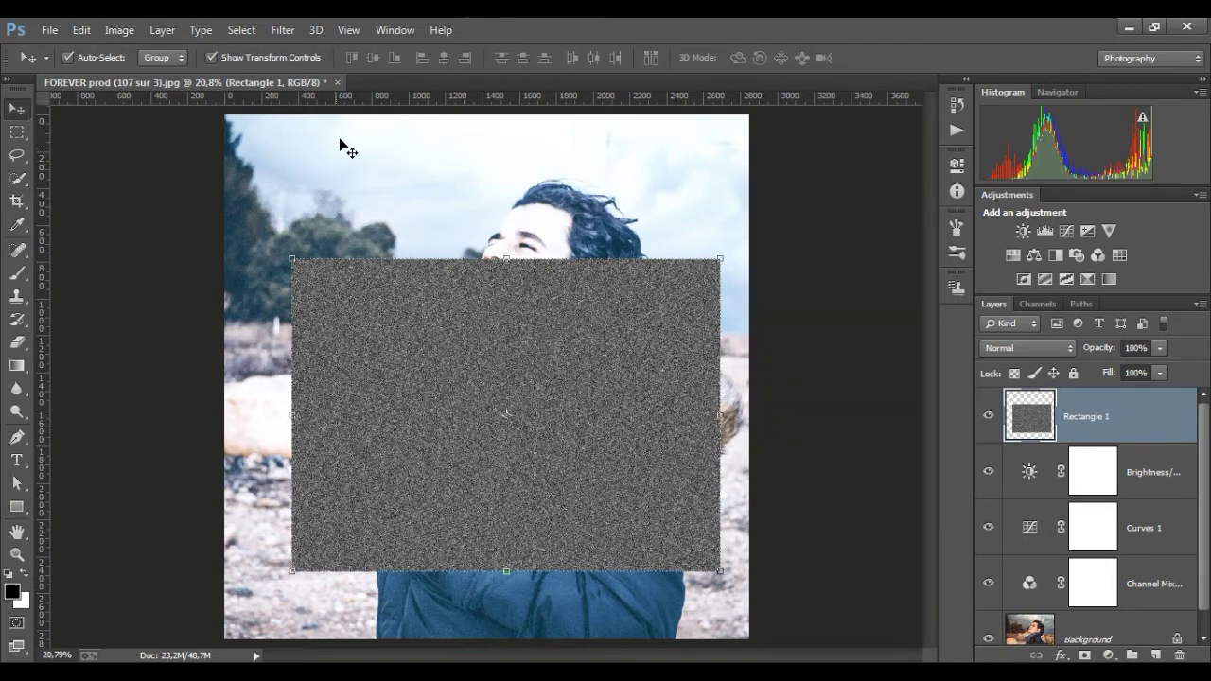
{"action": "left_click", "coordinate": [294, 34]}
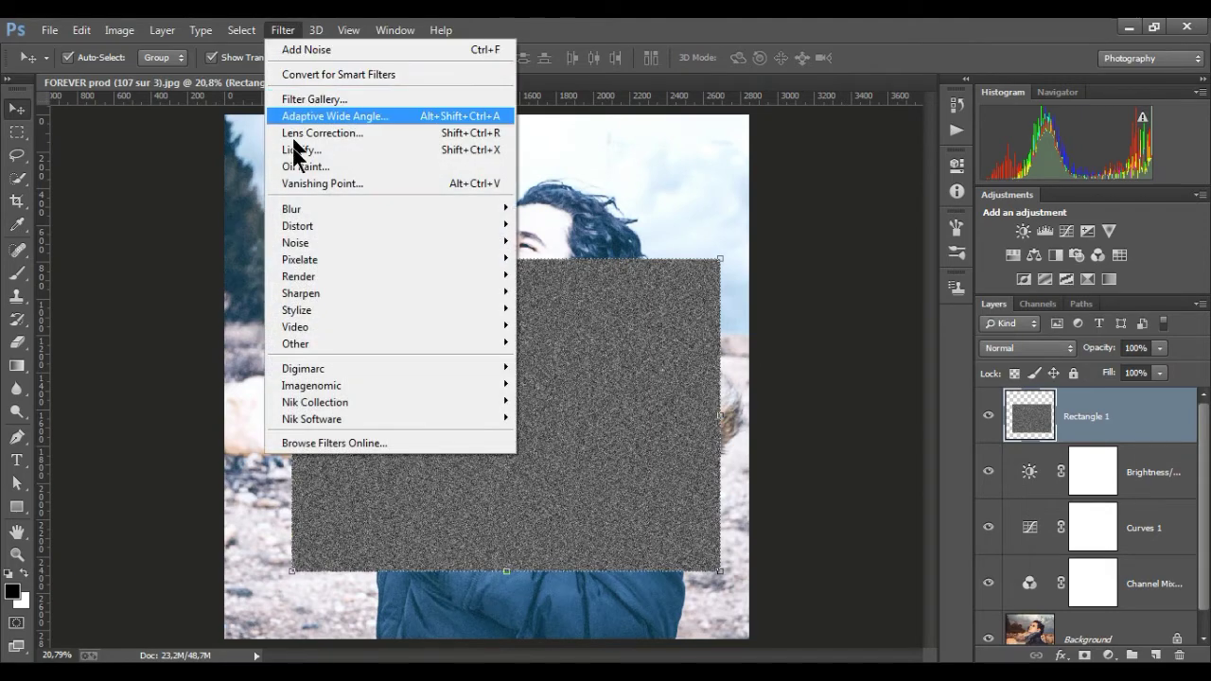
{"action": "mouse_move", "coordinate": [388, 208]}
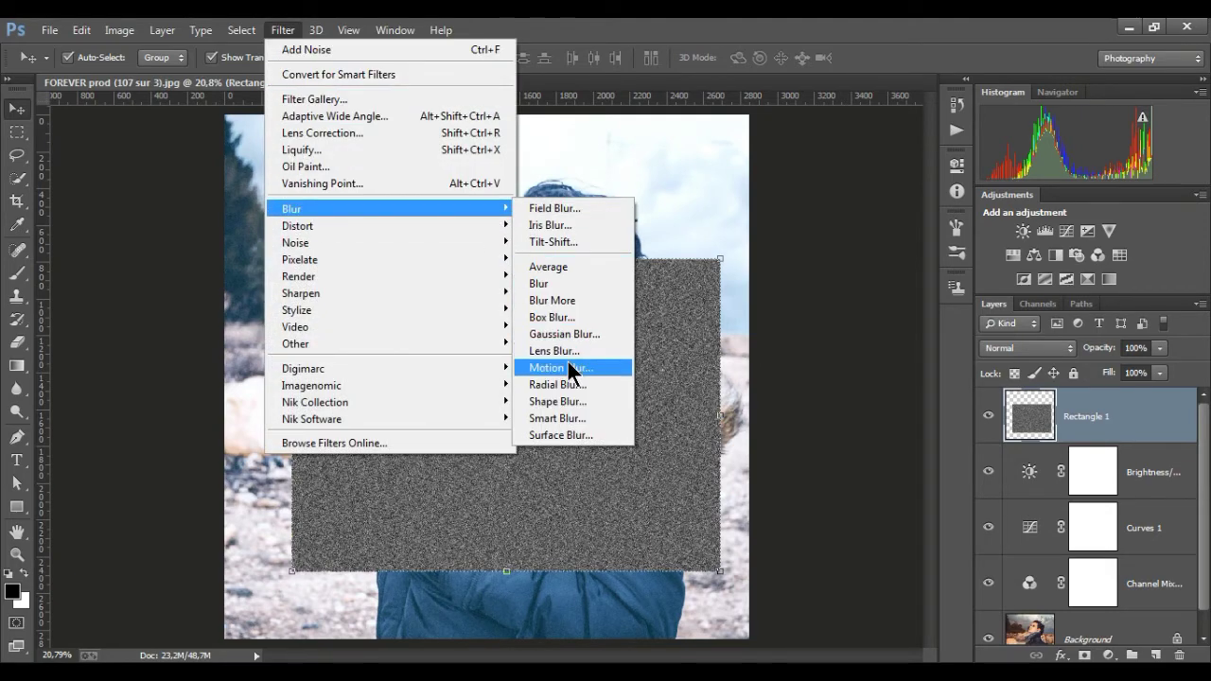
Blur the grainy rectangle with a 5,5 px Gaussian Blur
{"action": "left_click", "coordinate": [562, 336]}
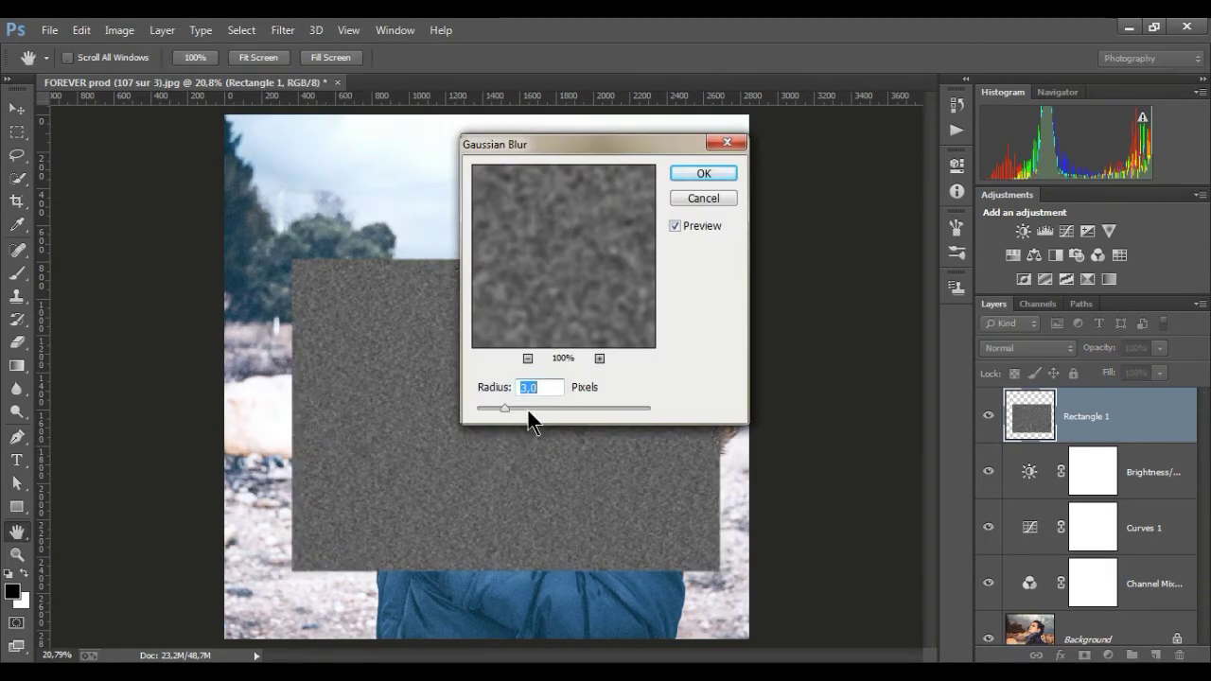
{"action": "left_click_drag", "start_coordinate": [525, 411], "coordinate": [526, 412]}
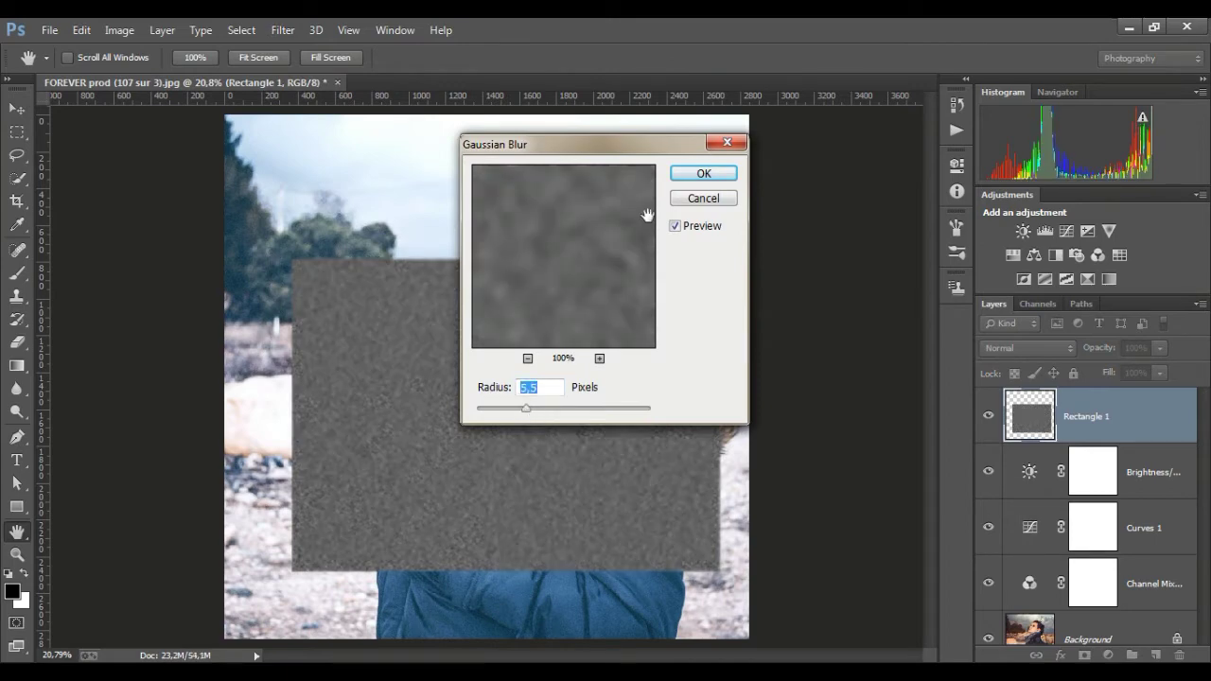
{"action": "left_click", "coordinate": [700, 174]}
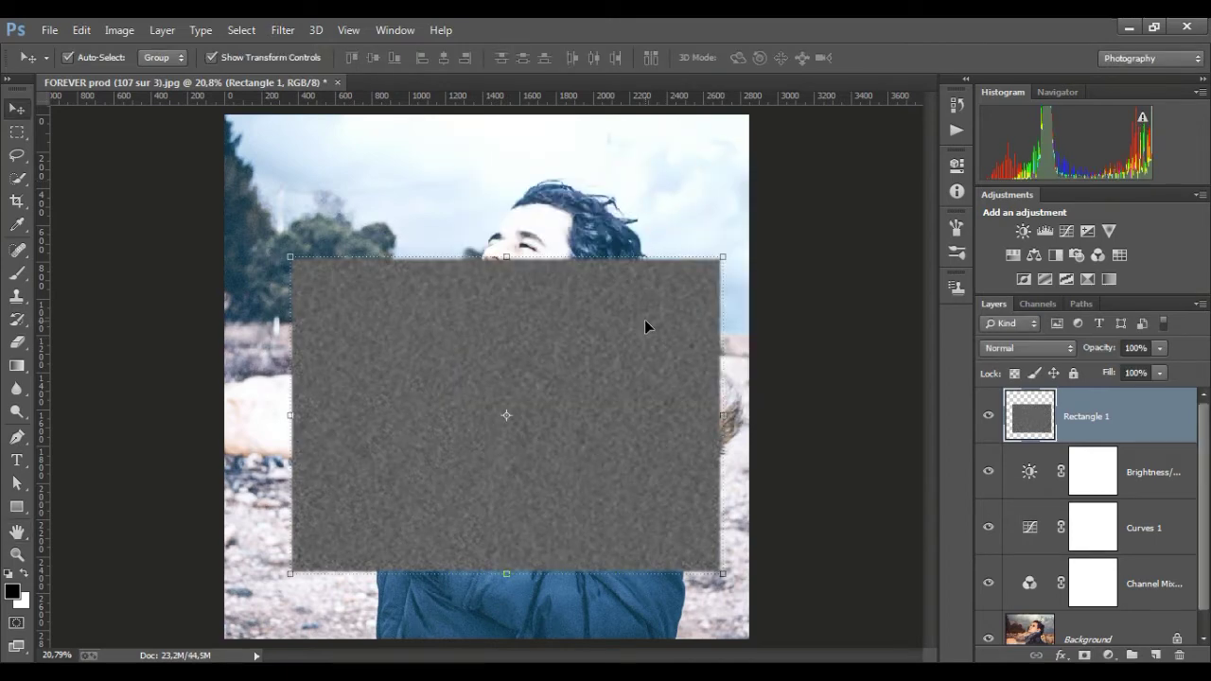
{"action": "left_click", "coordinate": [113, 29]}
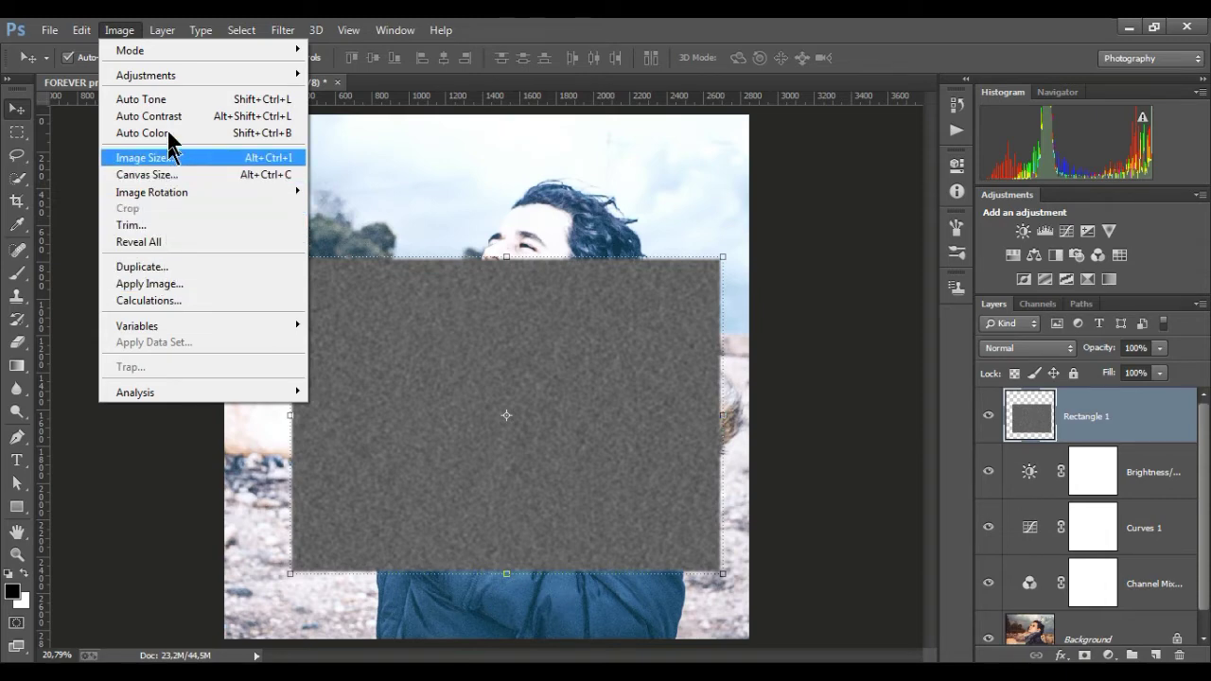
{"action": "mouse_move", "coordinate": [189, 74]}
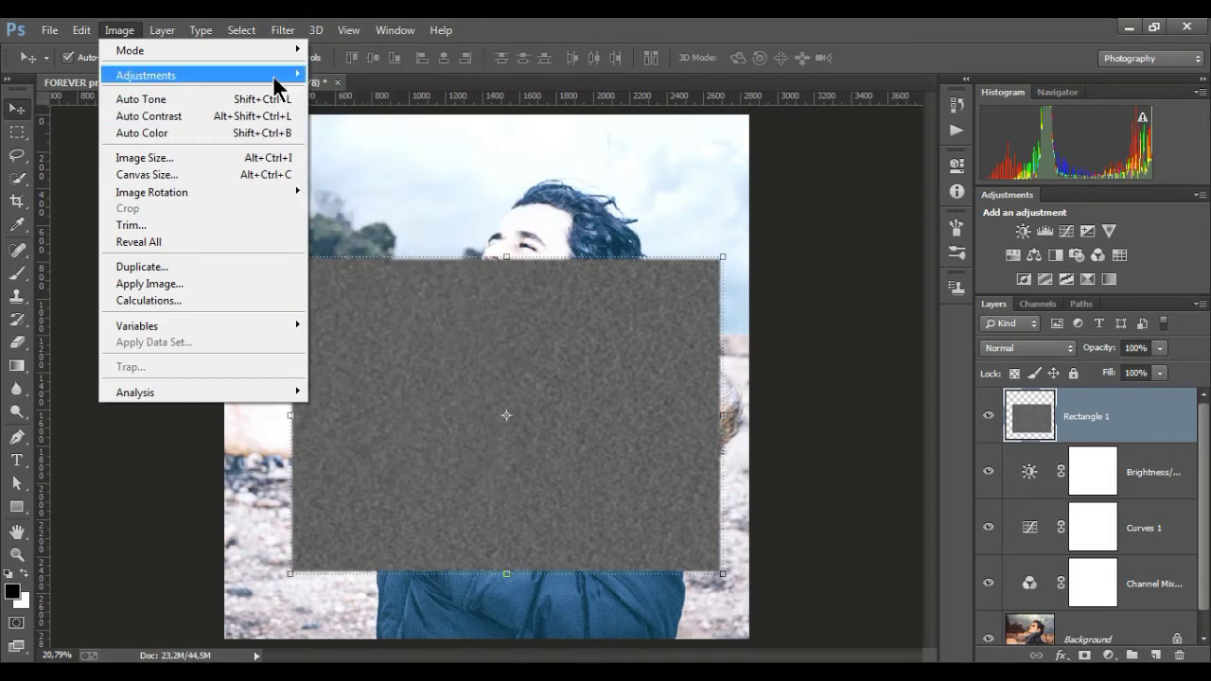
Apply a Threshold of about 111 to turn the grain into white specks on black
{"action": "left_click", "coordinate": [408, 310]}
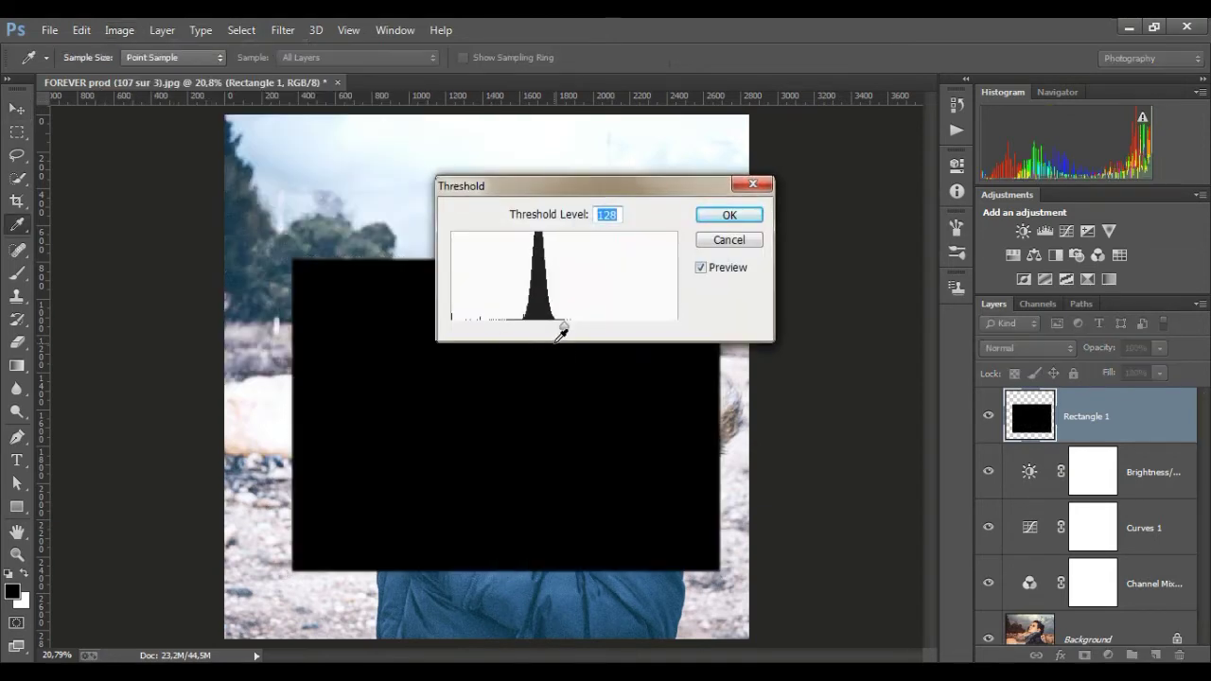
{"action": "left_click_drag", "start_coordinate": [557, 332], "coordinate": [550, 329]}
{"action": "left_click", "coordinate": [714, 212]}
{"action": "key", "text": "v"}
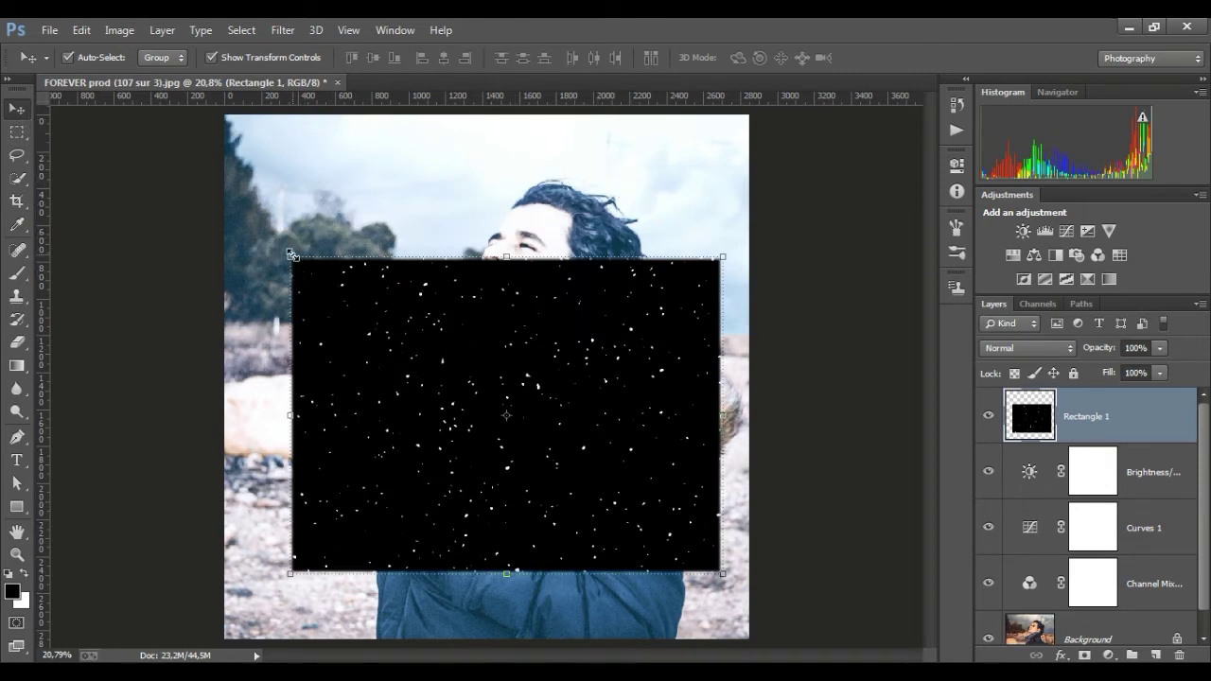
Scale Rectangle 1 to about 174% so the specks cover the whole canvas
{"action": "left_click_drag", "start_coordinate": [292, 256], "coordinate": [91, 111]}
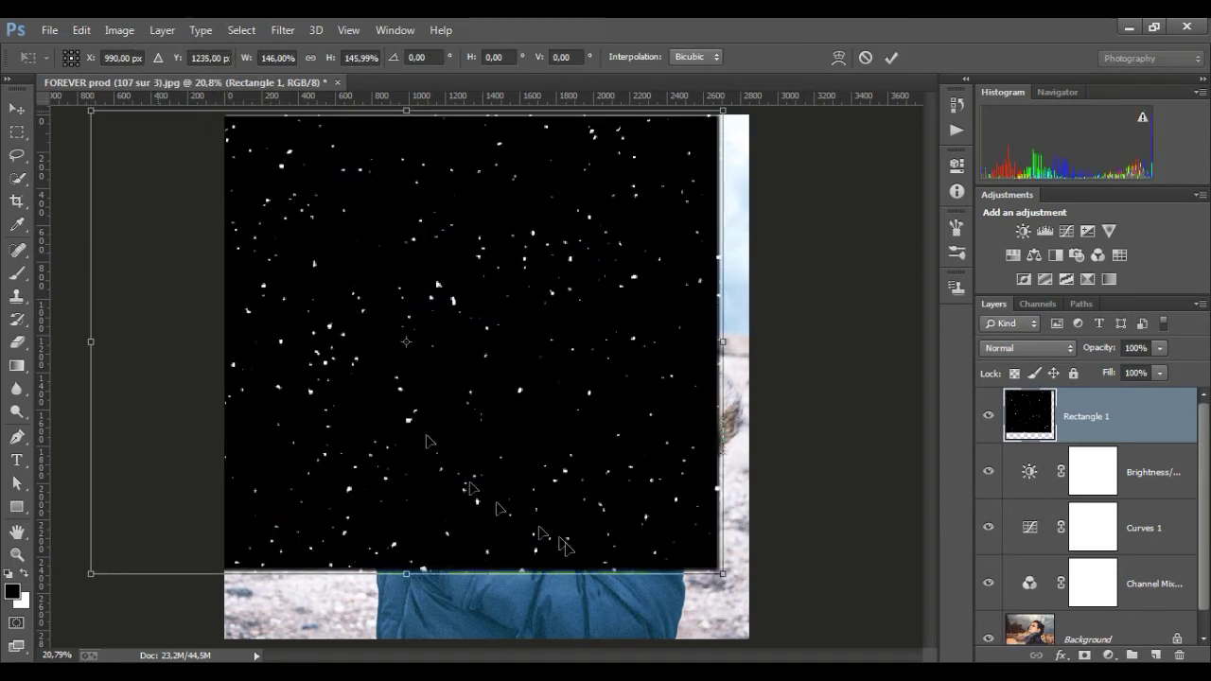
{"action": "left_click_drag", "start_coordinate": [723, 574], "coordinate": [841, 649]}
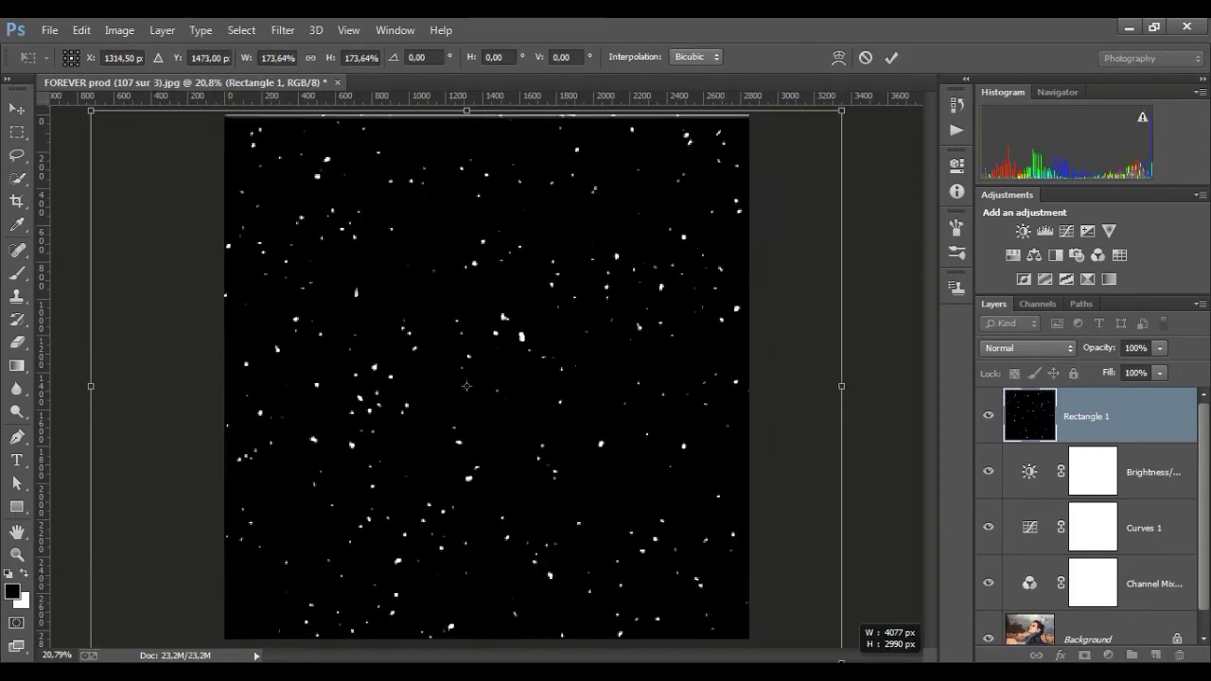
{"action": "left_click", "coordinate": [891, 58]}
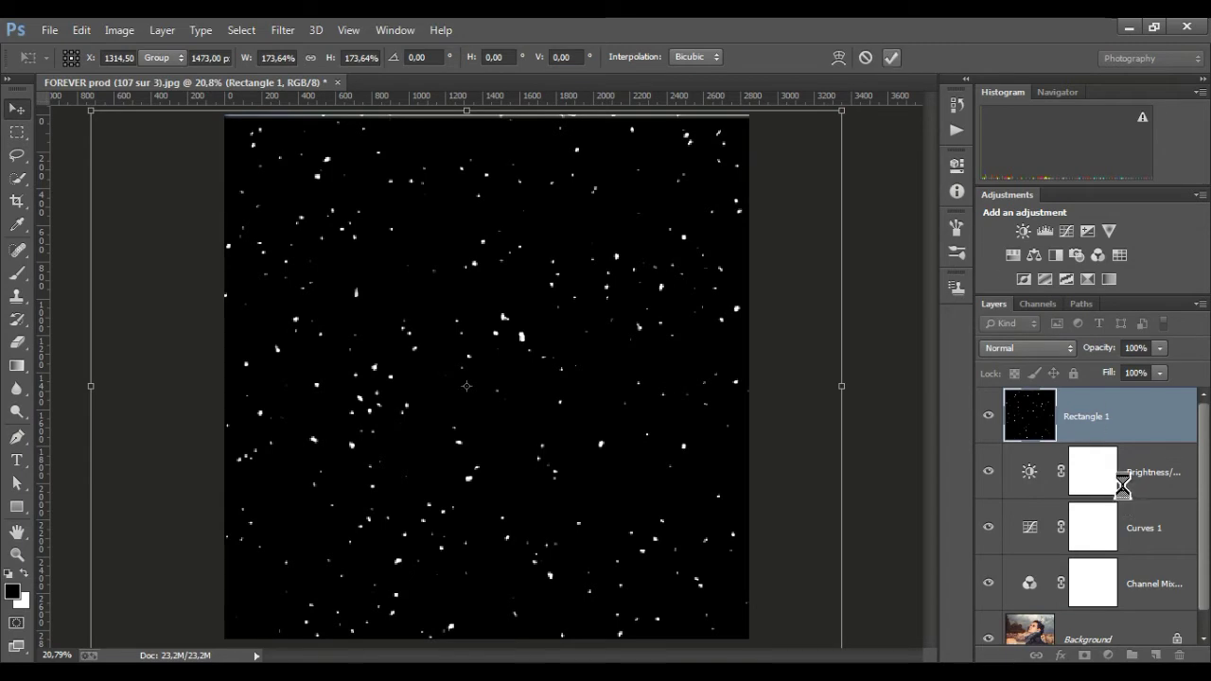
Duplicate Rectangle 1, rotate the copy about 89.34°, then select the original Rectangle 1
{"action": "right_click", "coordinate": [1105, 424]}
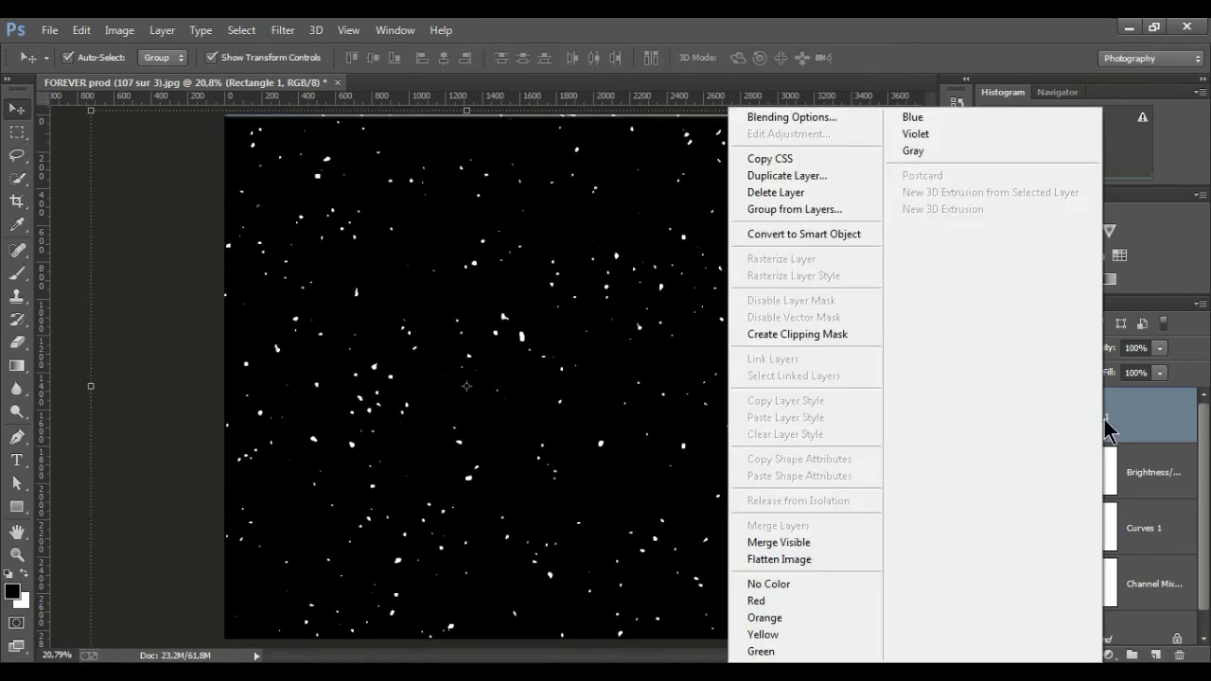
{"action": "left_click", "coordinate": [804, 179]}
{"action": "left_click", "coordinate": [781, 217]}
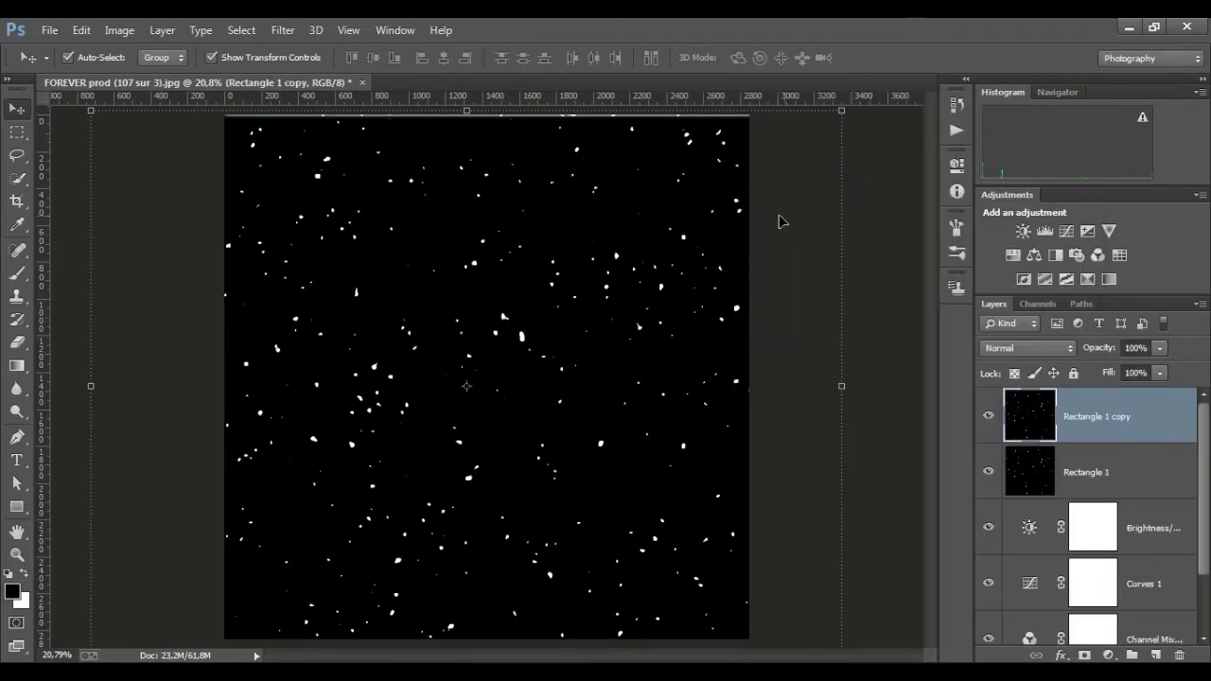
{"action": "mouse_move", "coordinate": [855, 114]}
{"action": "left_mouse_down"}
{"action": "mouse_move", "coordinate": [843, 529]}
{"action": "mouse_move", "coordinate": [640, 626]}
{"action": "left_mouse_up"}
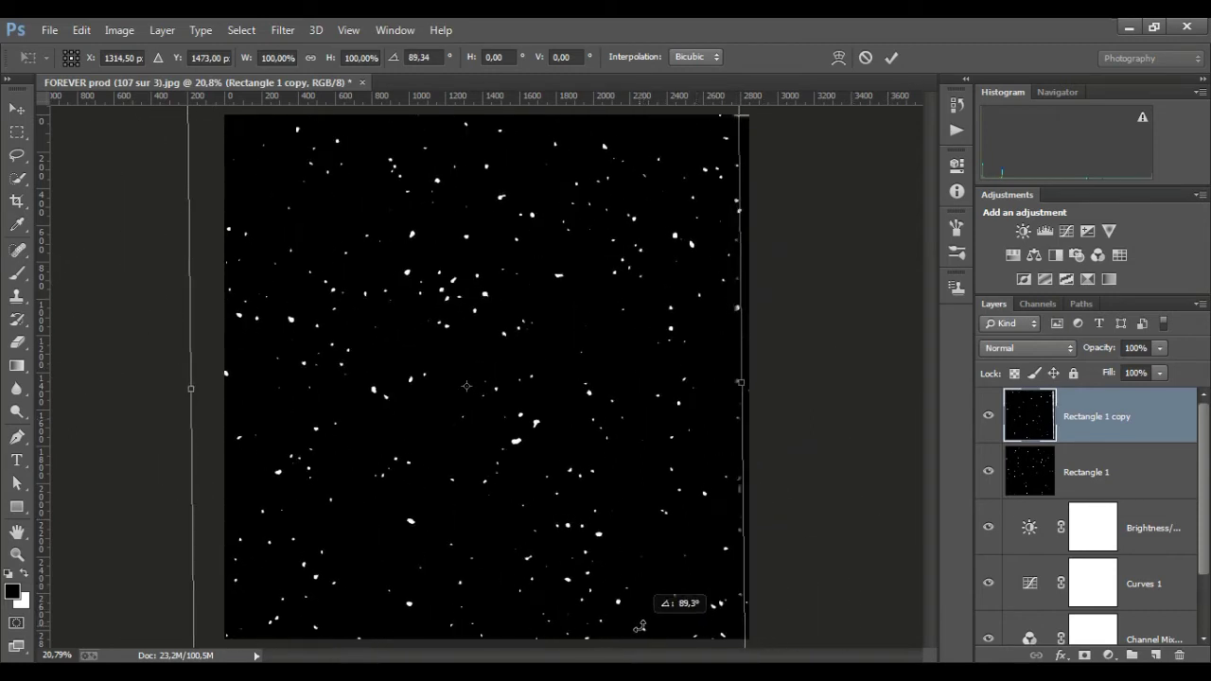
{"action": "left_click", "coordinate": [891, 56]}
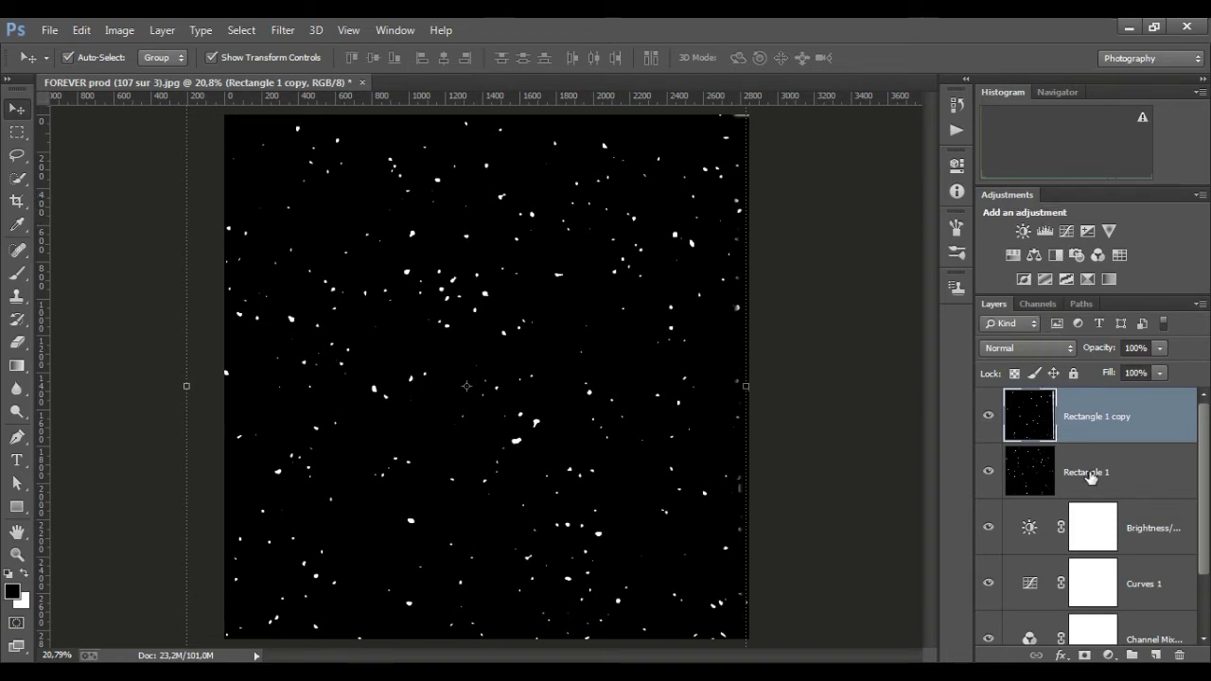
{"action": "left_click", "coordinate": [1083, 470]}
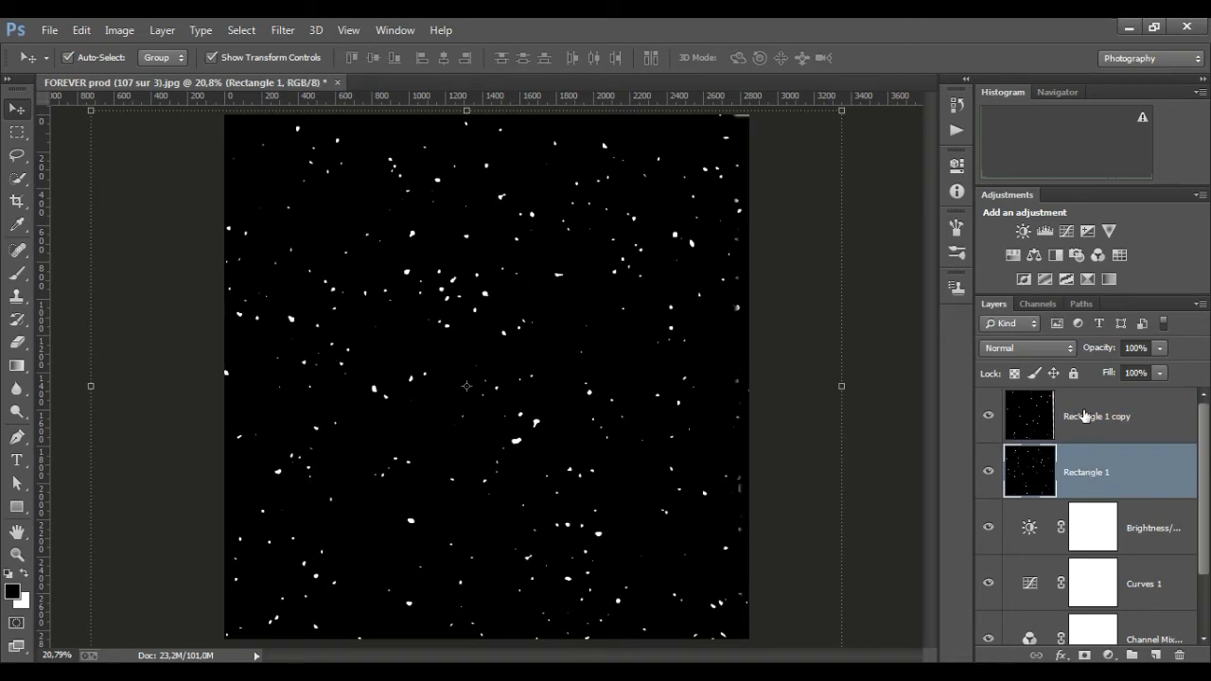
Set both Rectangle 1 and Rectangle 1 copy snow layers to the Lighten blend mode
{"action": "left_click", "coordinate": [1046, 352]}
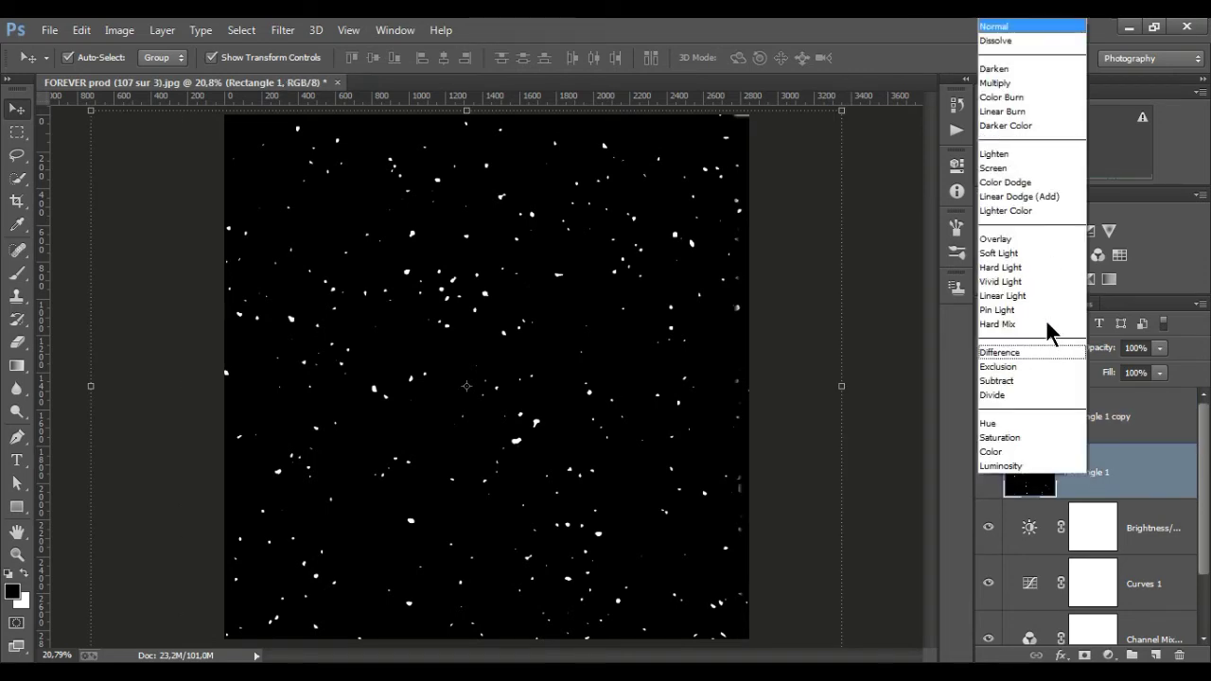
{"action": "left_click", "coordinate": [1007, 153]}
{"action": "left_click", "coordinate": [1059, 428]}
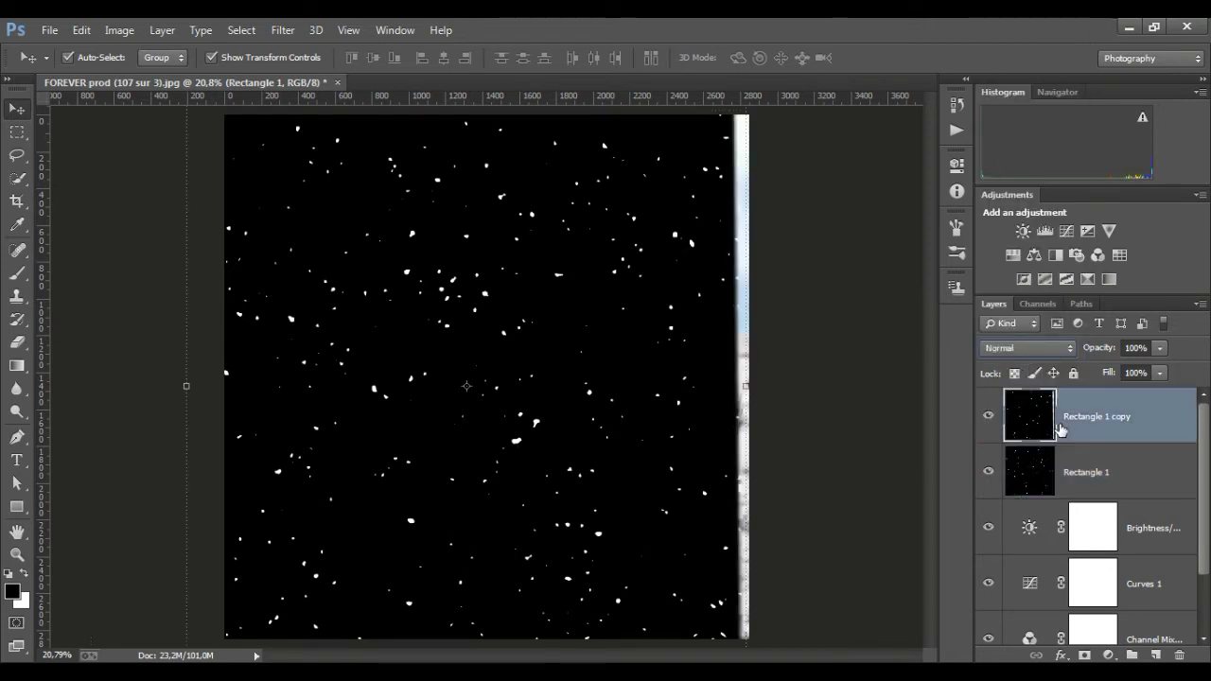
{"action": "left_click", "coordinate": [1033, 352]}
{"action": "left_click", "coordinate": [1010, 153]}
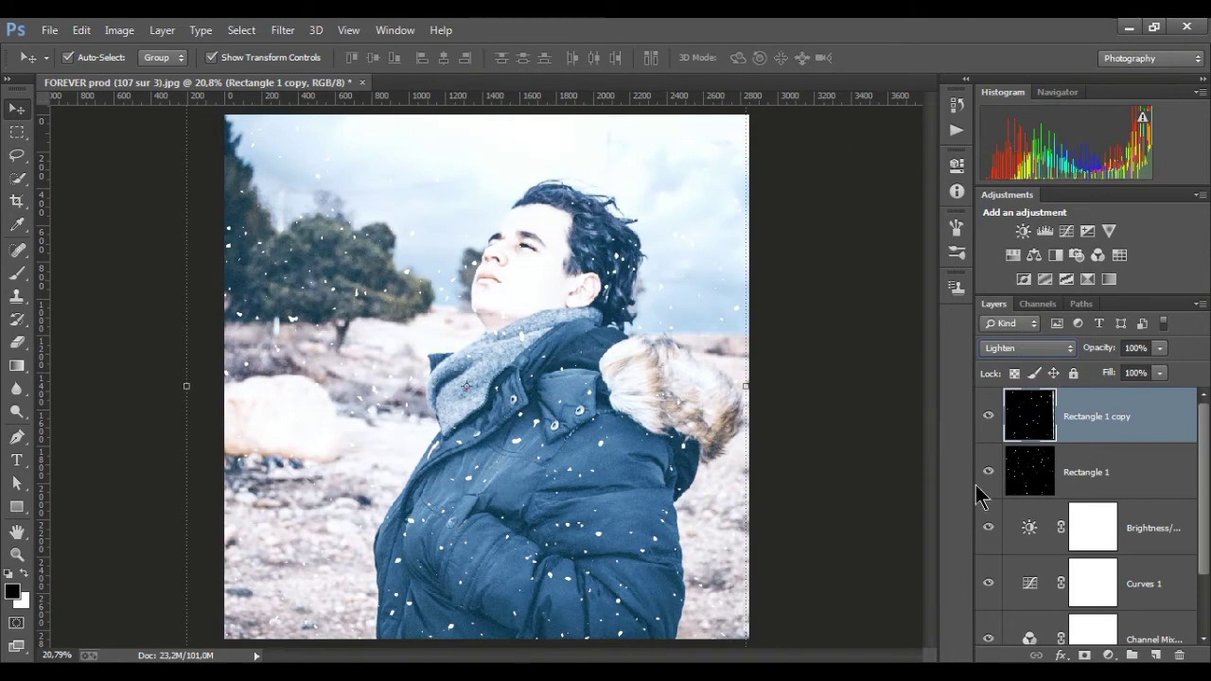
Pull the Curves 1 point slightly down and give Channel Mixer 1 the Black & White with Blue Filter preset
{"action": "double_click", "coordinate": [1035, 589]}
{"action": "left_click_drag", "start_coordinate": [839, 302], "coordinate": [845, 319]}
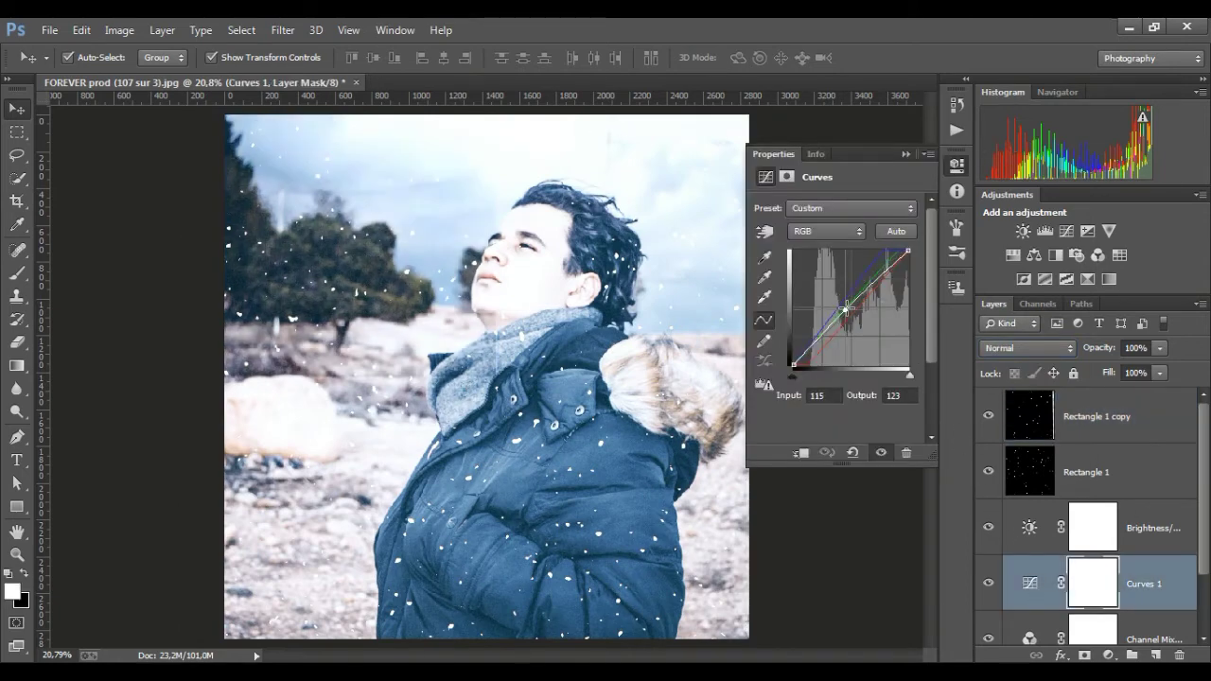
{"action": "left_click", "coordinate": [1030, 643]}
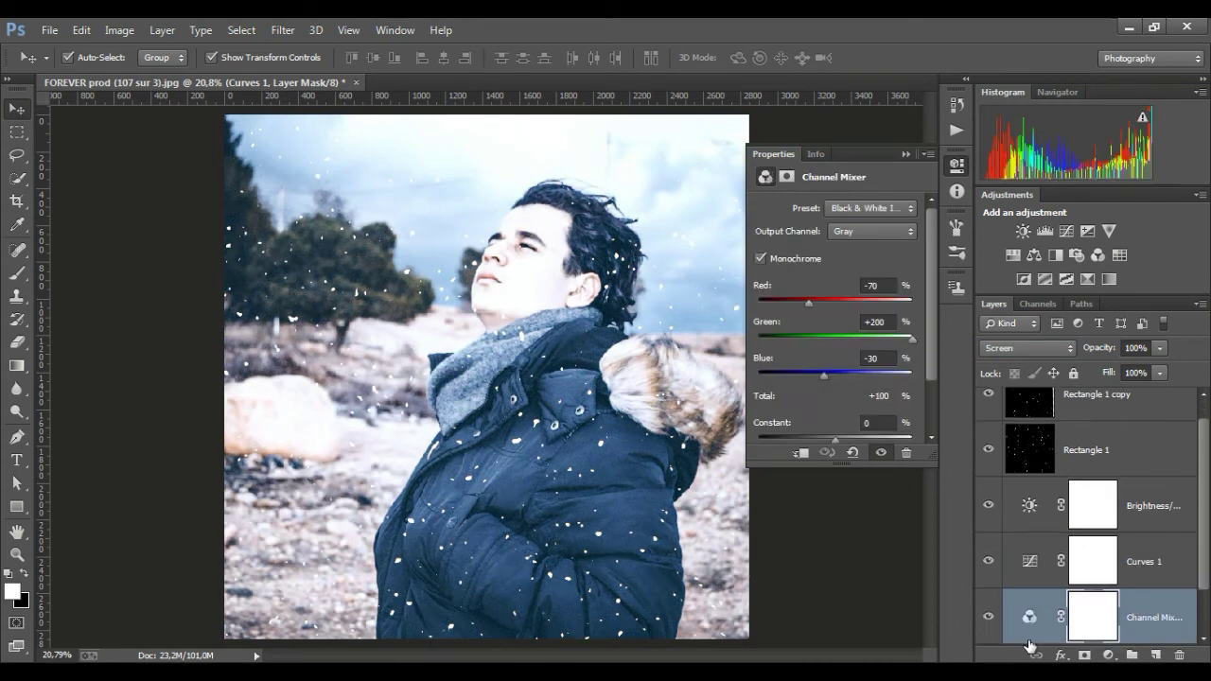
{"action": "left_click", "coordinate": [872, 209]}
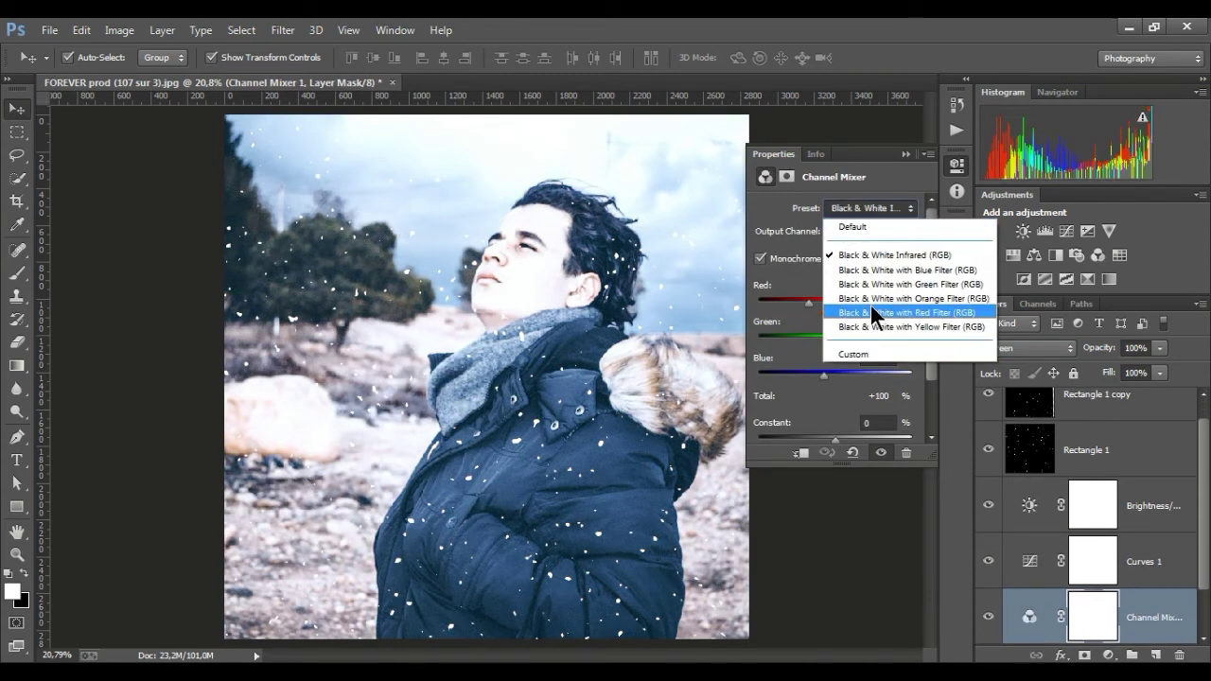
{"action": "left_click", "coordinate": [873, 269]}
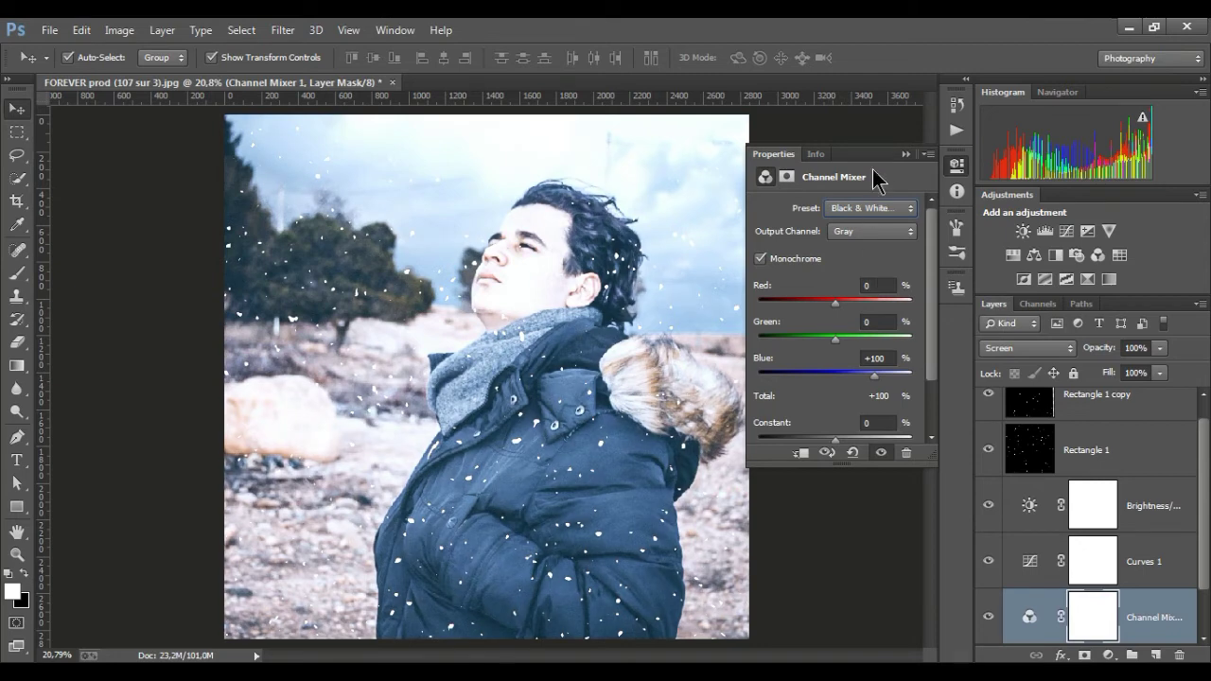
{"action": "left_click", "coordinate": [905, 154]}
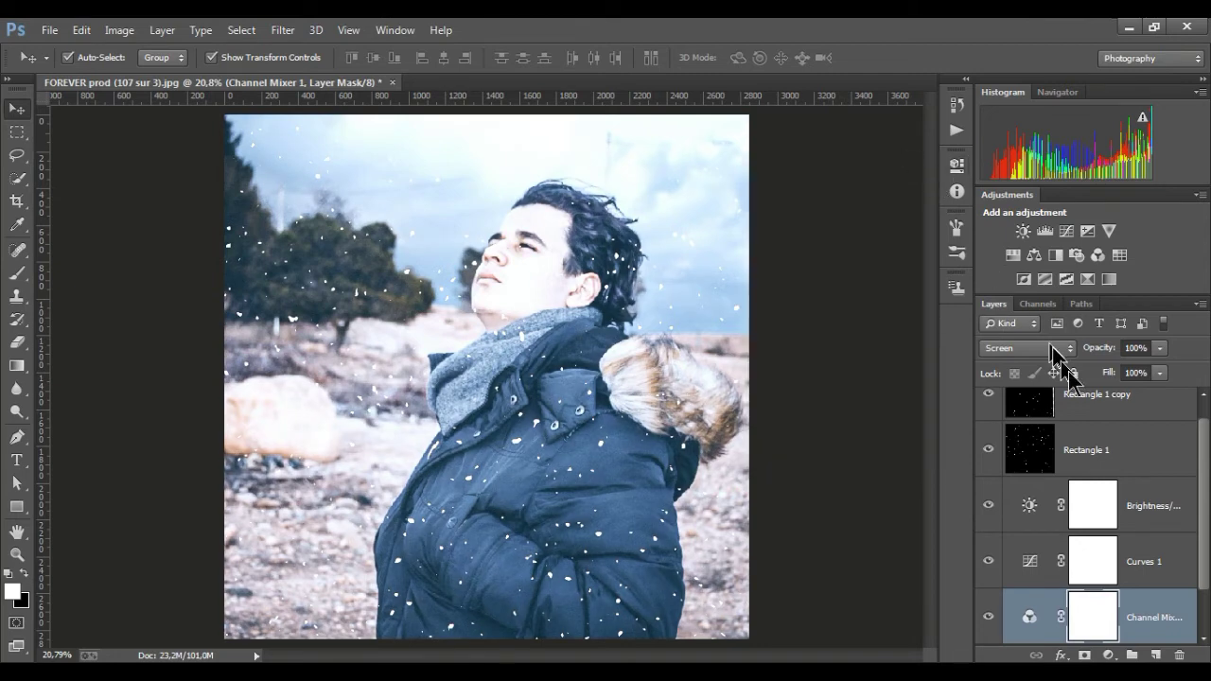
Apply a Motion Blur of -25° angle and 21-pixel distance to the Rectangle 1 snow layer
{"action": "left_click", "coordinate": [1088, 449]}
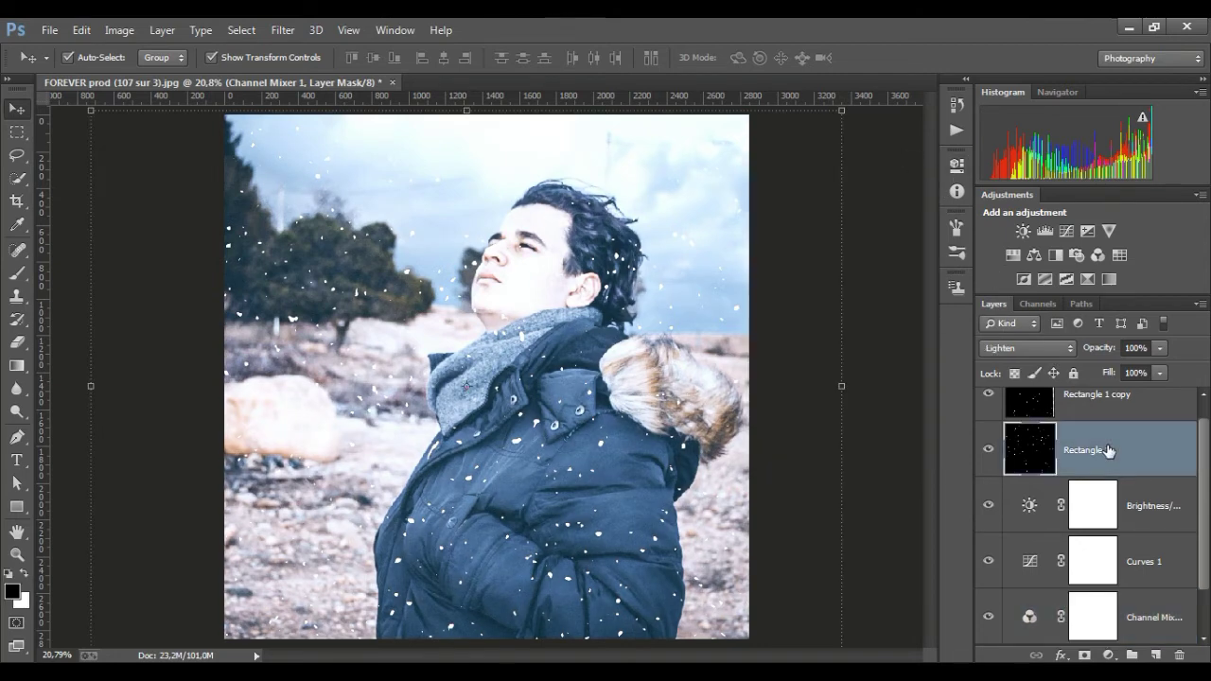
{"action": "left_click", "coordinate": [282, 30]}
{"action": "mouse_move", "coordinate": [292, 209]}
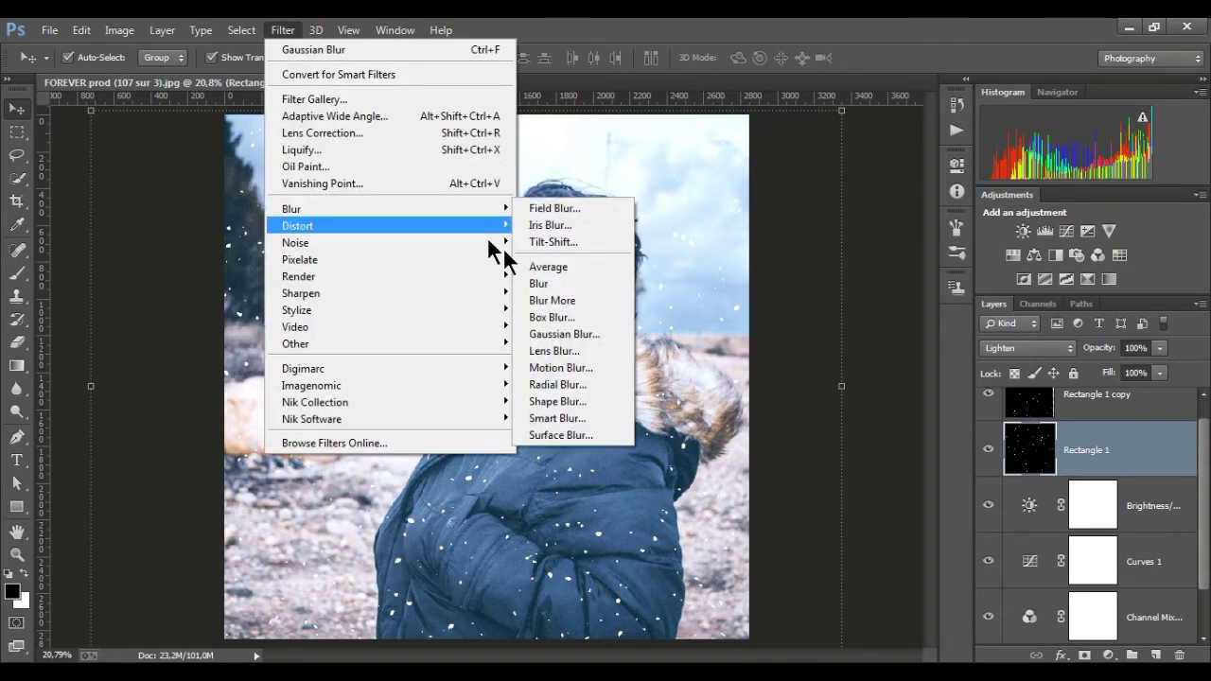
{"action": "left_click", "coordinate": [554, 363]}
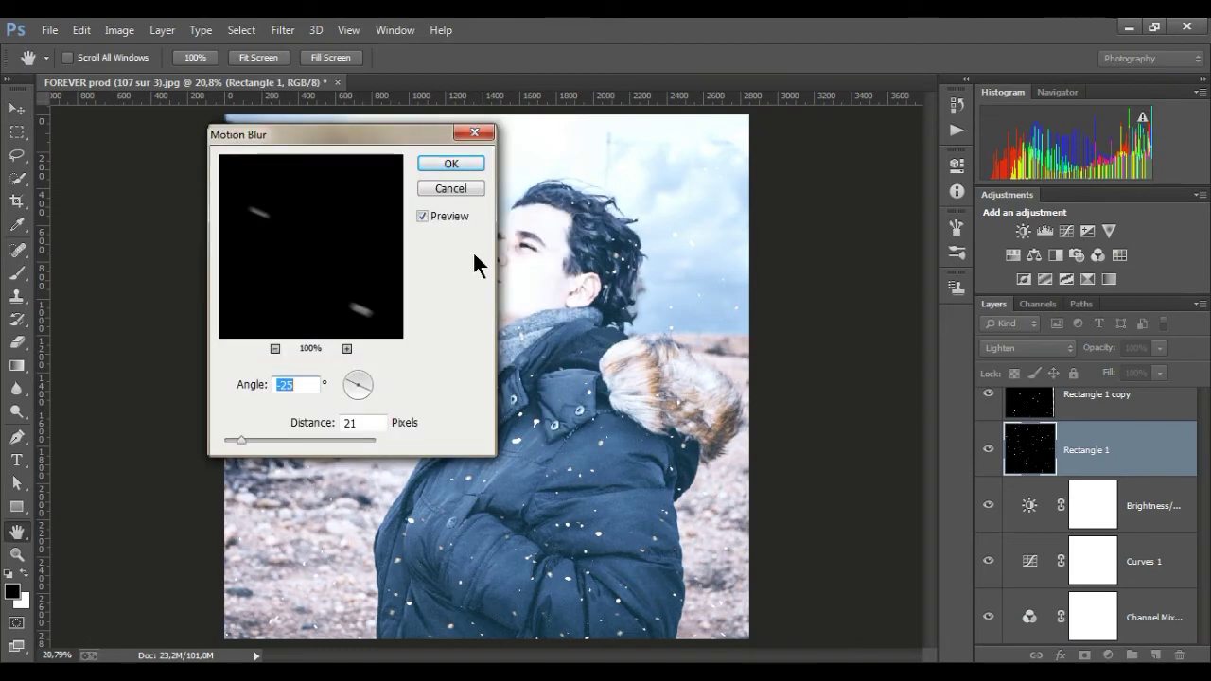
{"action": "left_click", "coordinate": [431, 168]}
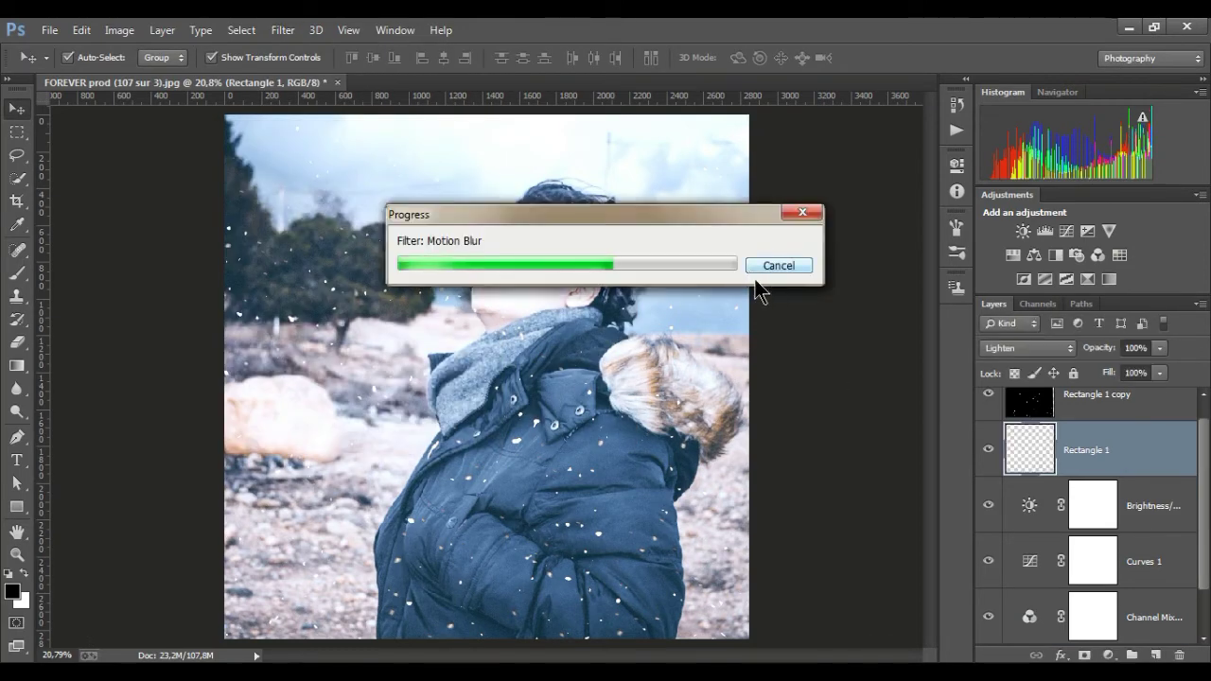
Select the Rectangle 1 copy snow layer
{"action": "left_click", "coordinate": [1119, 403]}
{"action": "left_click", "coordinate": [1052, 349]}
{"action": "left_click", "coordinate": [1133, 427]}
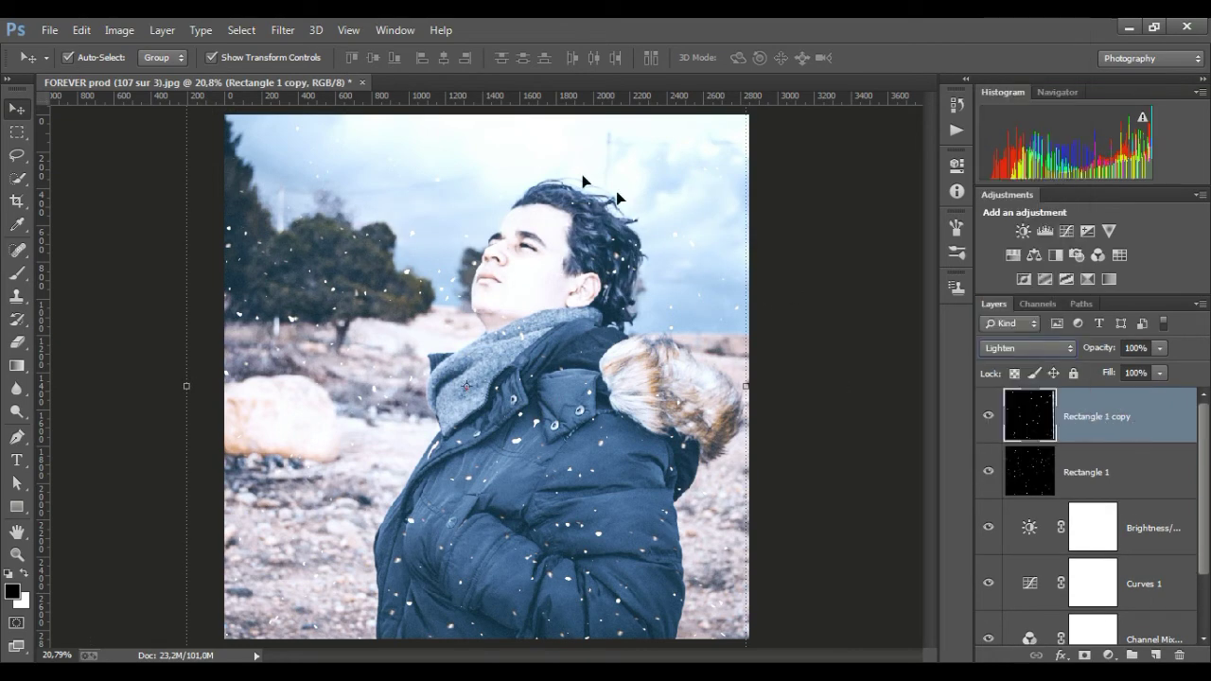
Give Rectangle 1 copy a 29-pixel Motion Blur and set its blend mode to Screen
{"action": "left_click", "coordinate": [293, 38]}
{"action": "mouse_move", "coordinate": [291, 208]}
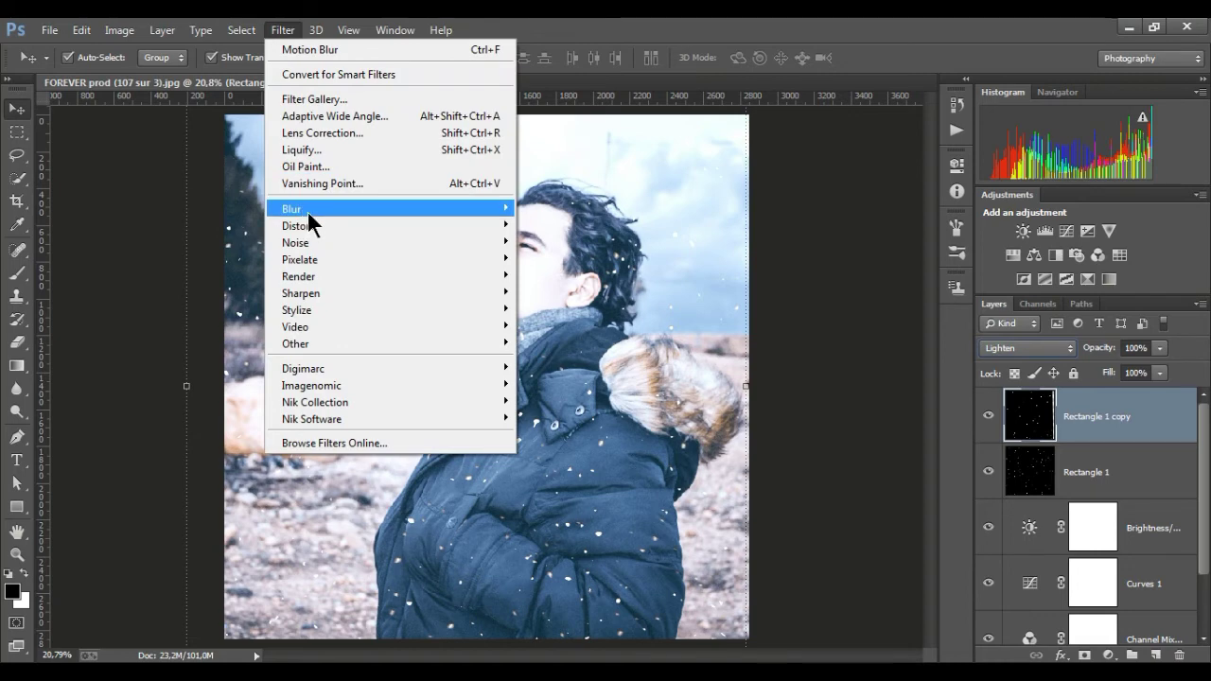
{"action": "left_click", "coordinate": [586, 366]}
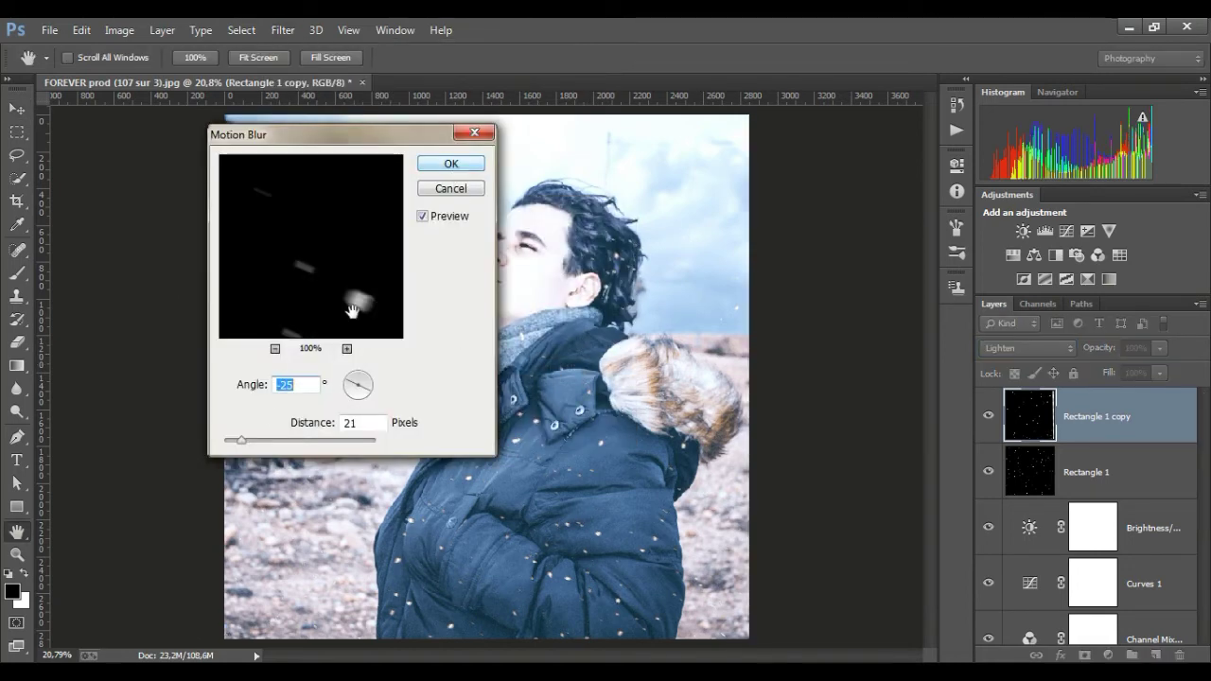
{"action": "left_click_drag", "start_coordinate": [243, 442], "coordinate": [247, 441]}
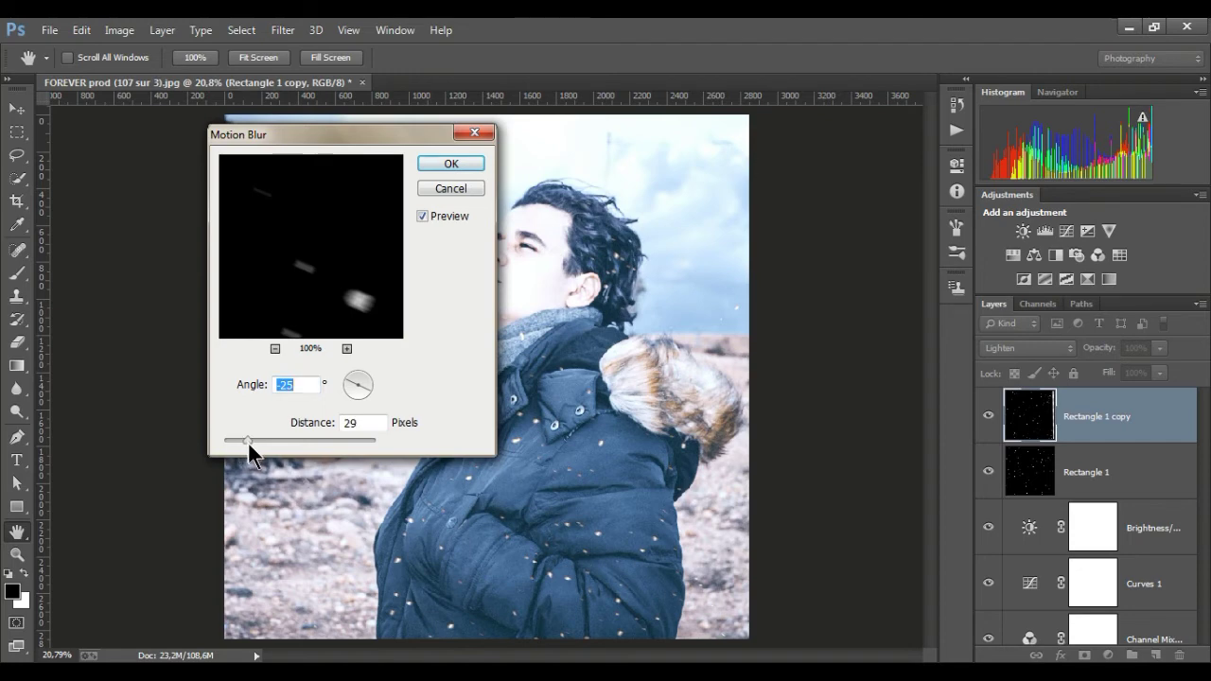
{"action": "left_click", "coordinate": [452, 163]}
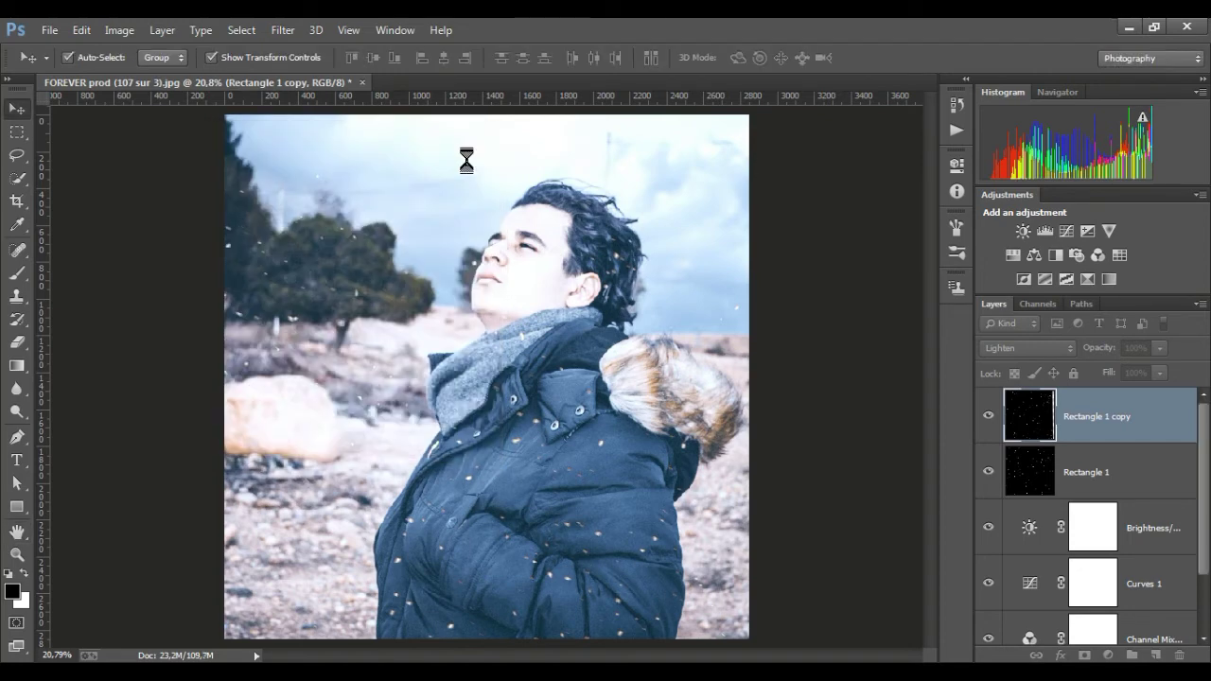
{"action": "left_click", "coordinate": [1046, 352]}
{"action": "left_click", "coordinate": [1021, 168]}
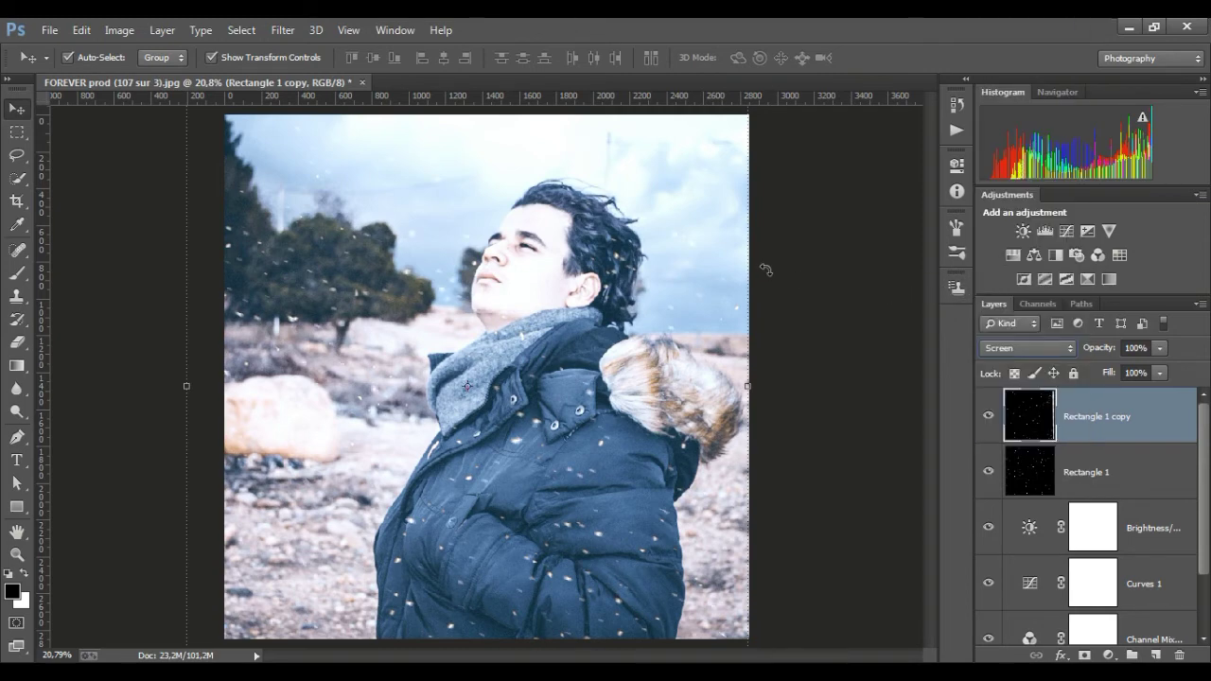
Add a Cyanotype-preset Hue/Saturation layer on top, and ready a black Brush for its mask
{"action": "left_click", "coordinate": [860, 404]}
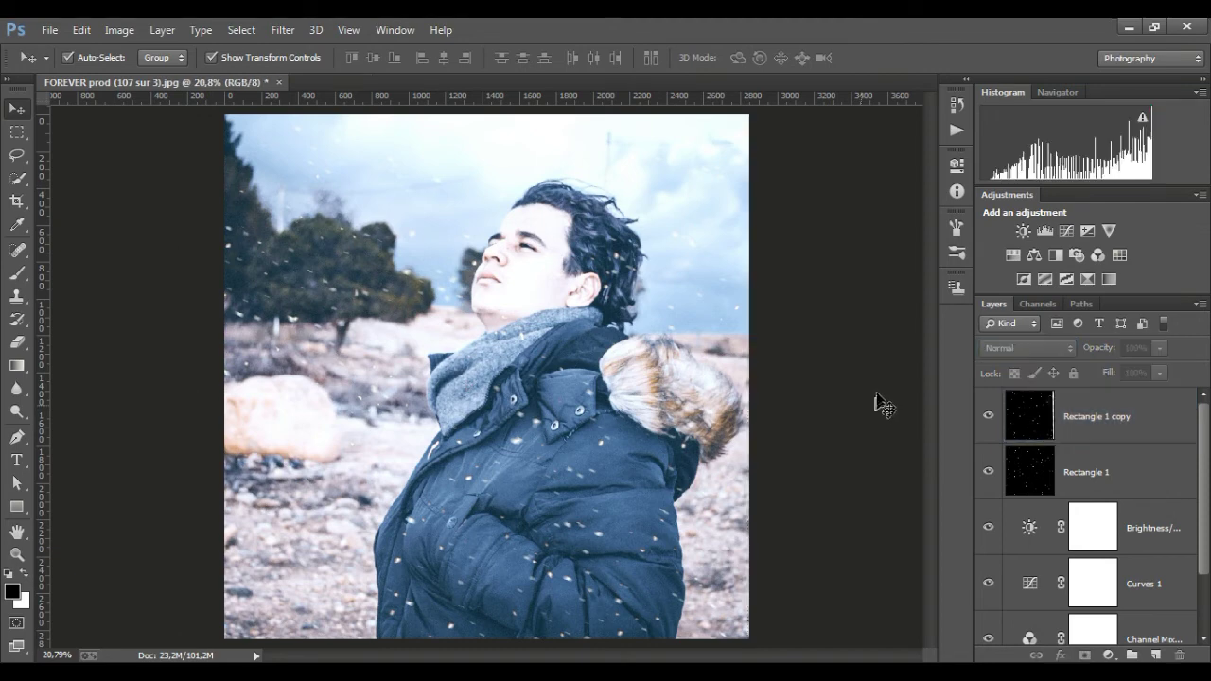
{"action": "left_click", "coordinate": [1015, 253]}
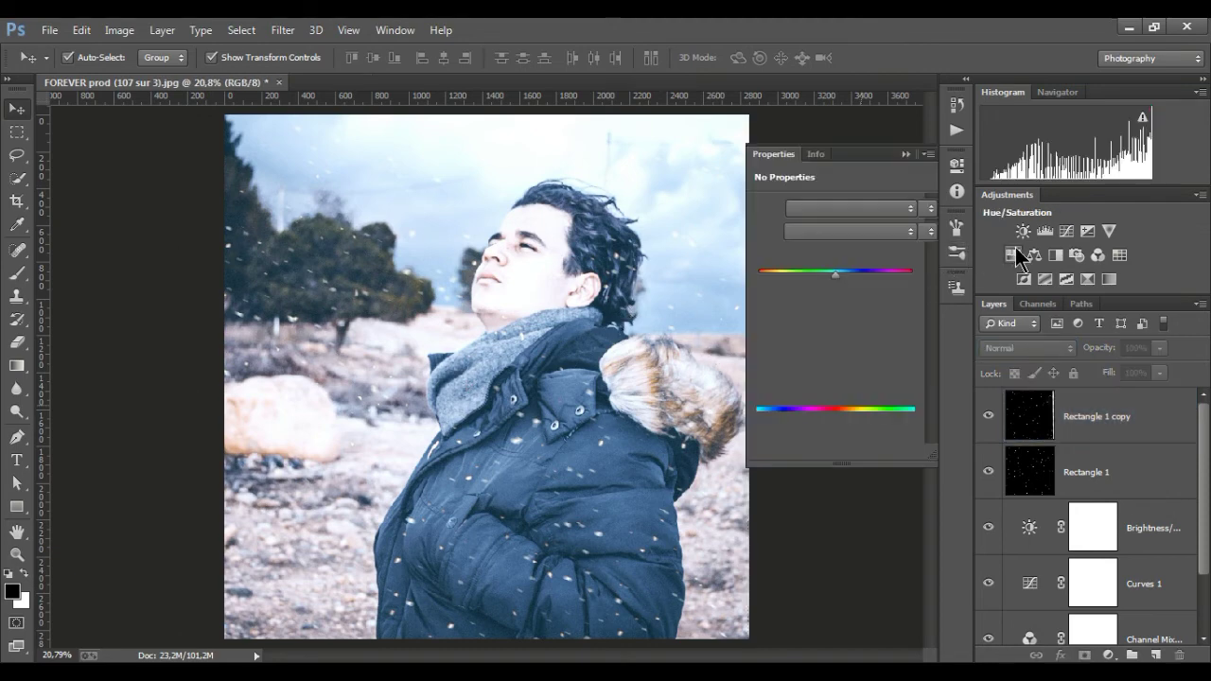
{"action": "left_click", "coordinate": [858, 232]}
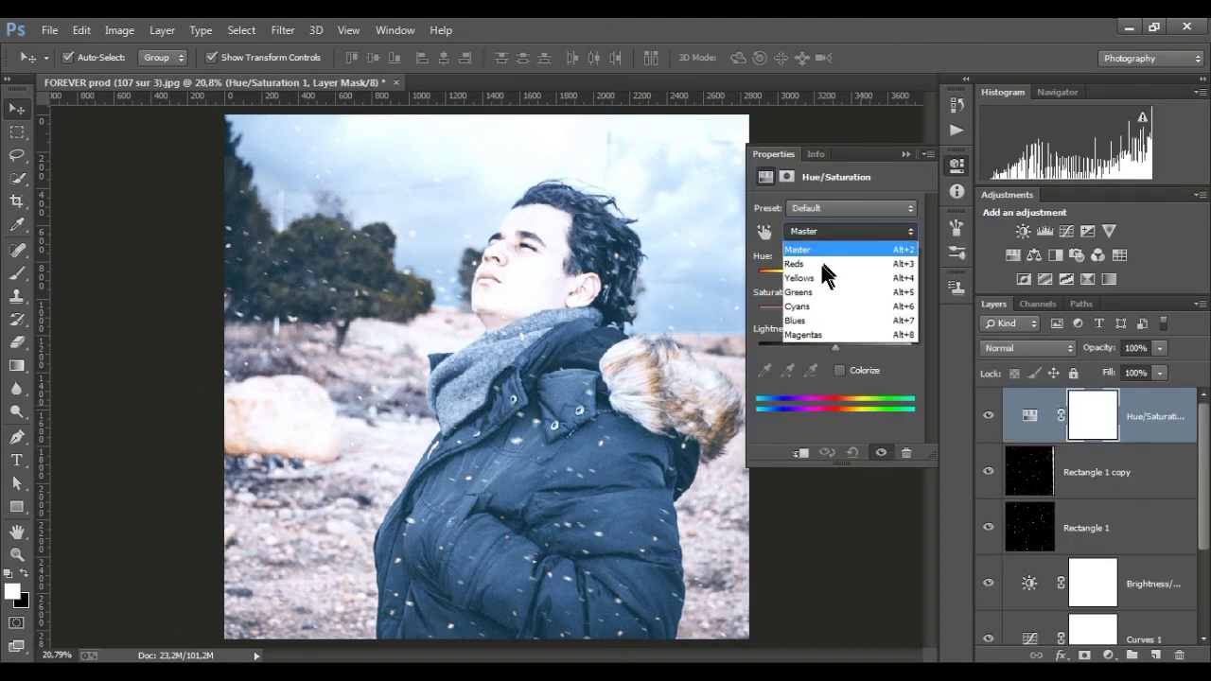
{"action": "left_click", "coordinate": [808, 279]}
{"action": "left_click", "coordinate": [825, 213]}
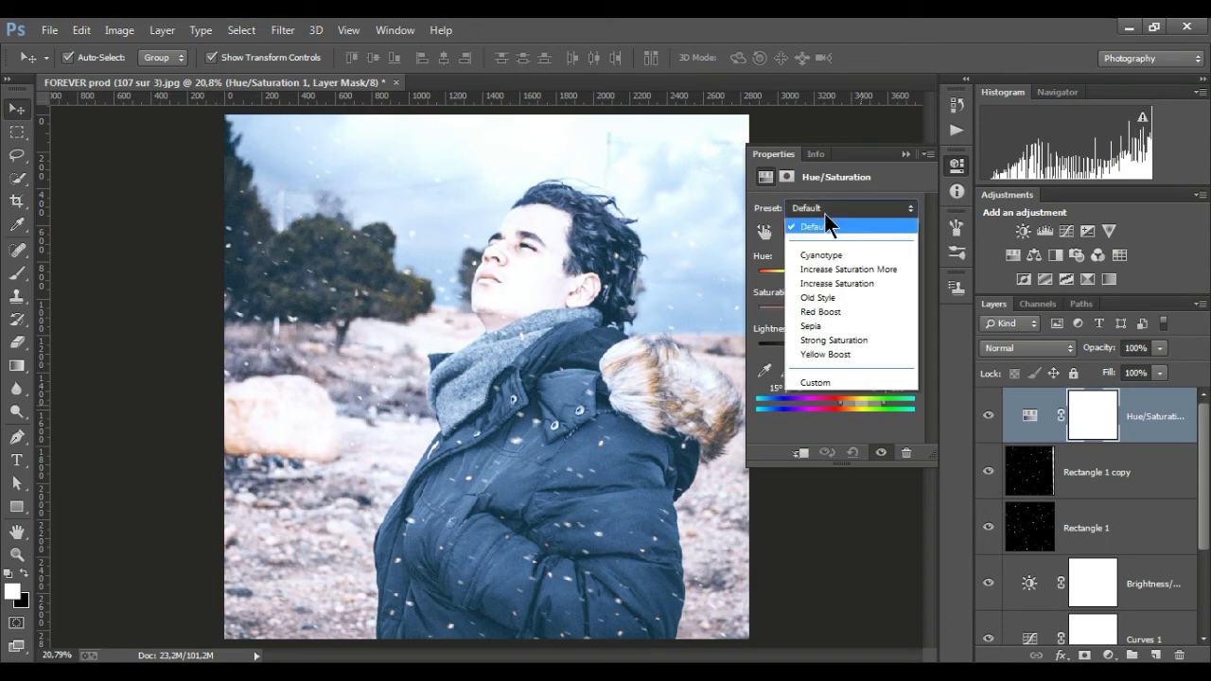
{"action": "left_click", "coordinate": [826, 252]}
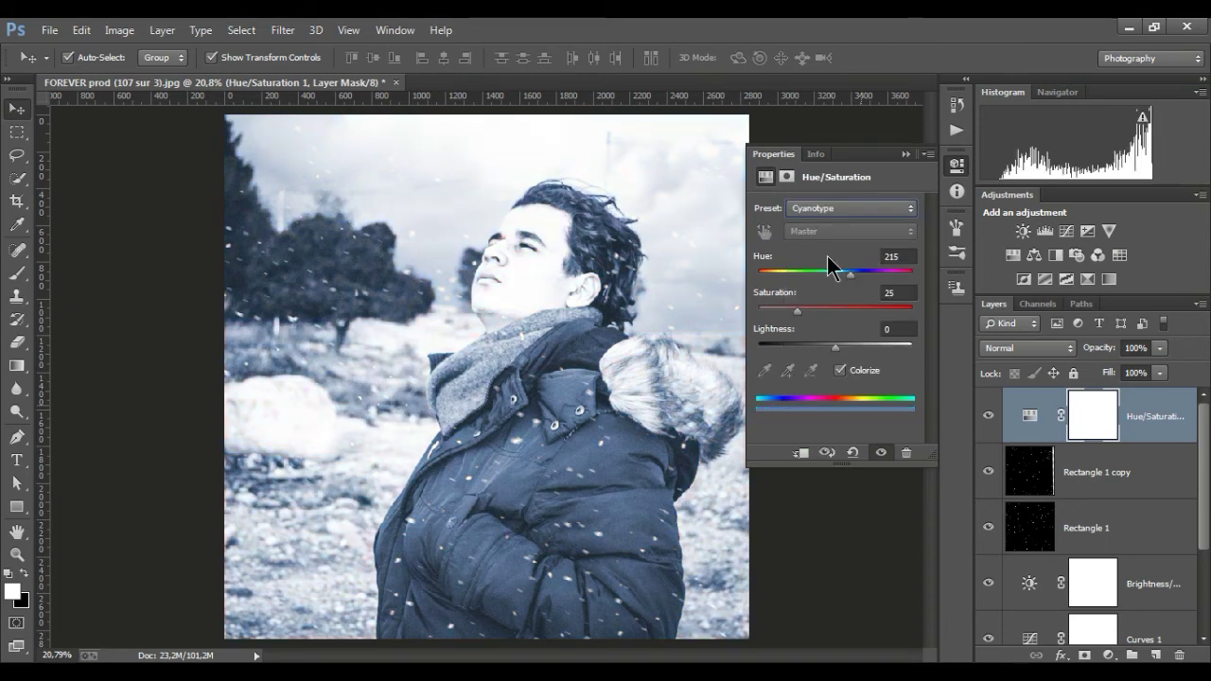
{"action": "left_click", "coordinate": [23, 572]}
{"action": "left_click", "coordinate": [16, 273]}
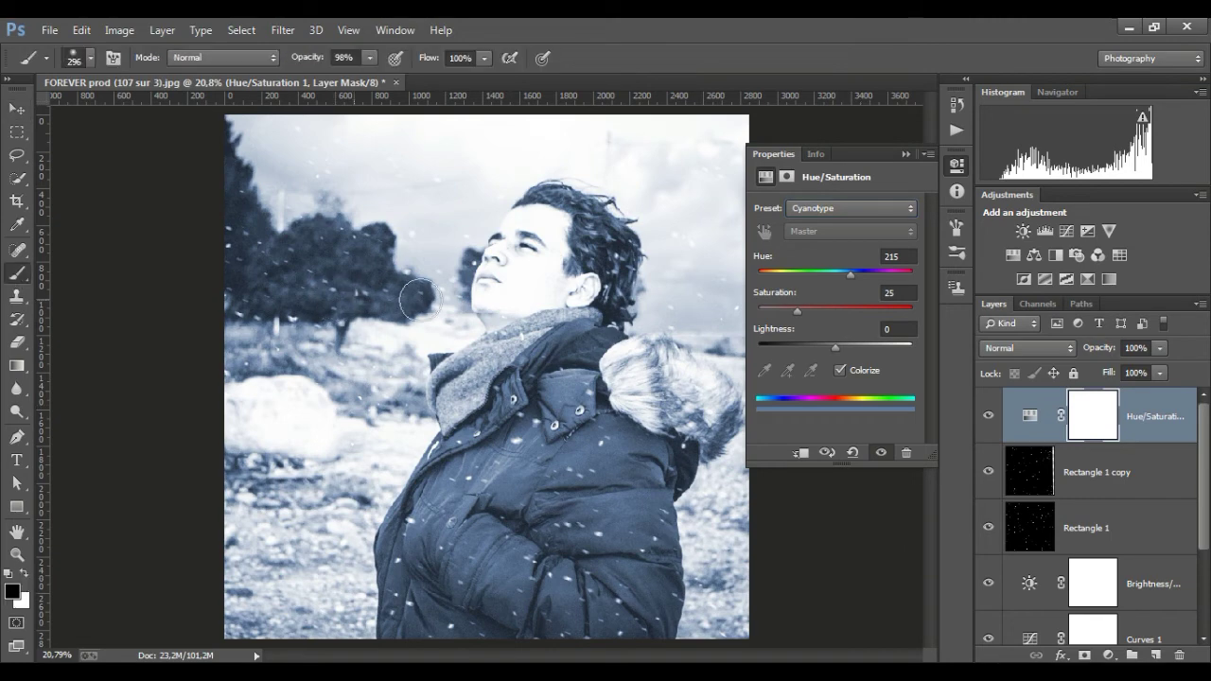
Paint the mask black over the face and fur hood, then set Hue 207, Saturation 43, Lightness +1
{"action": "left_click_drag", "start_coordinate": [419, 300], "coordinate": [360, 329]}
{"action": "left_click", "coordinate": [81, 29]}
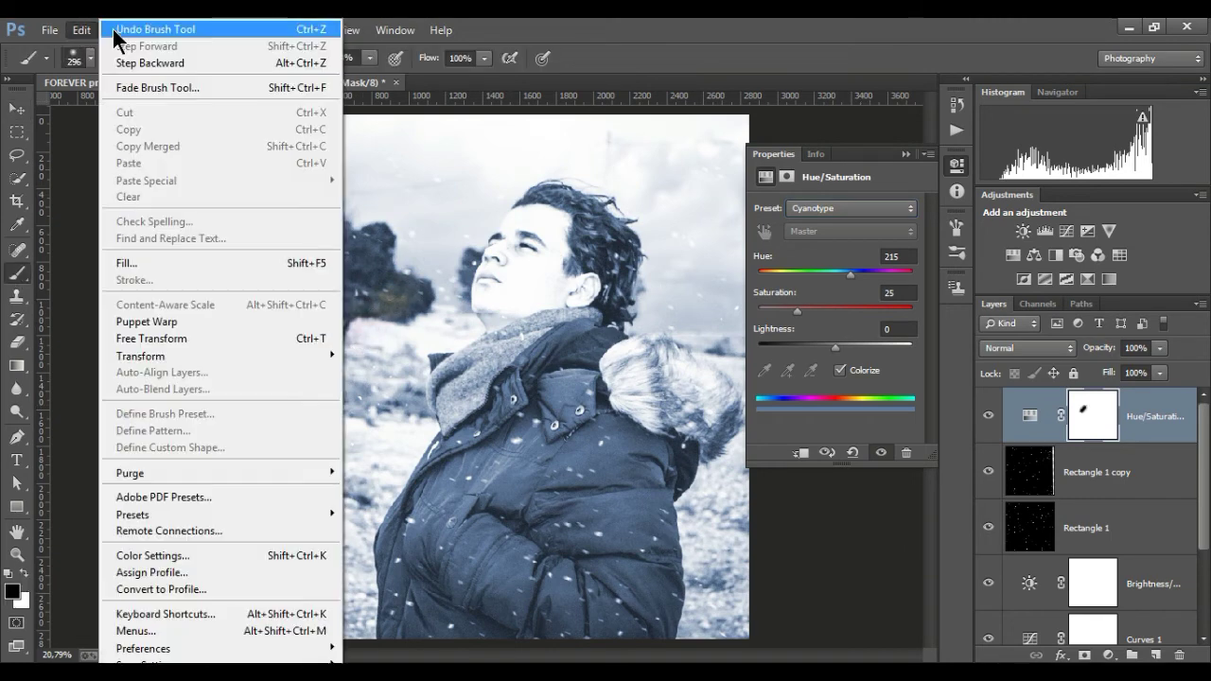
{"action": "left_click", "coordinate": [141, 36]}
{"action": "mouse_move", "coordinate": [540, 242]}
{"action": "left_mouse_down"}
{"action": "mouse_move", "coordinate": [495, 270]}
{"action": "mouse_move", "coordinate": [544, 213]}
{"action": "left_mouse_up"}
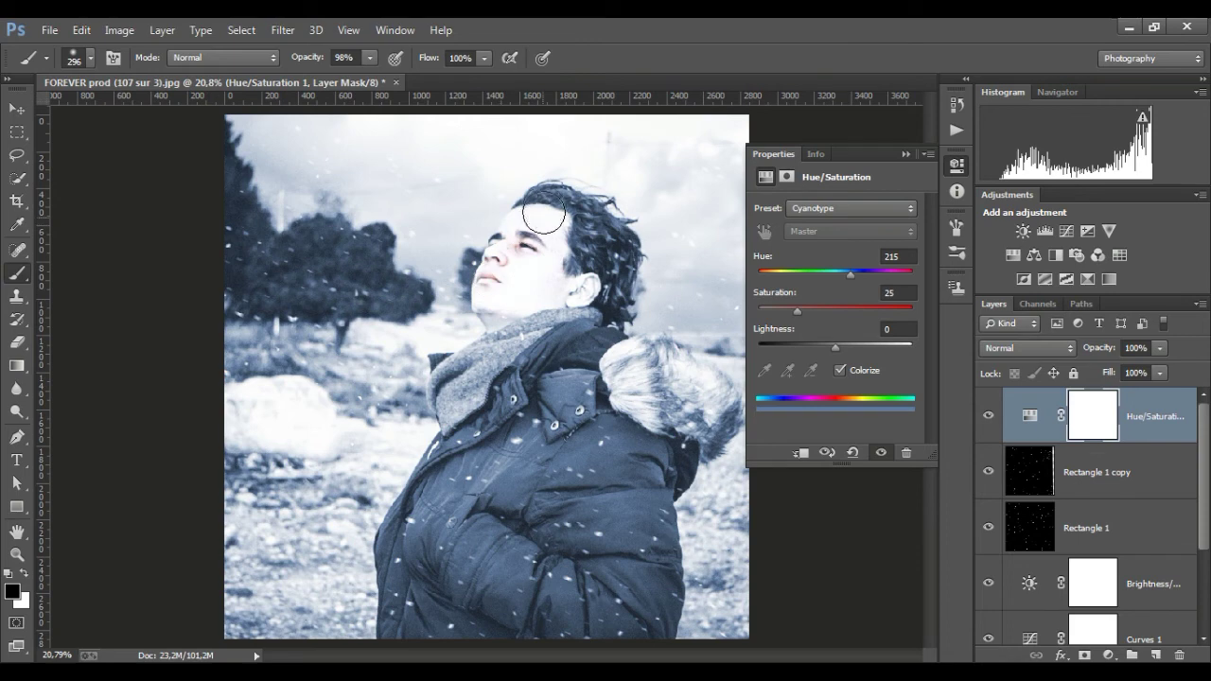
{"action": "left_click_drag", "start_coordinate": [596, 262], "coordinate": [587, 345]}
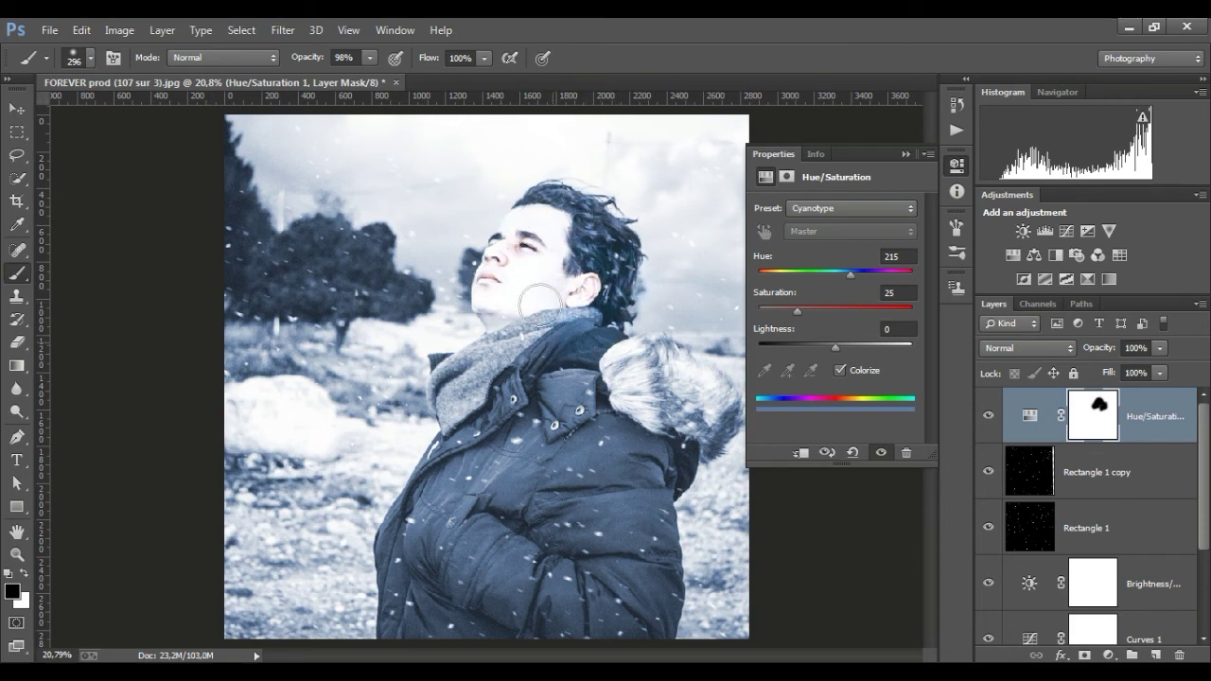
{"action": "mouse_move", "coordinate": [585, 396]}
{"action": "left_mouse_down"}
{"action": "mouse_move", "coordinate": [678, 371]}
{"action": "mouse_move", "coordinate": [666, 381]}
{"action": "mouse_move", "coordinate": [608, 371]}
{"action": "mouse_move", "coordinate": [552, 345]}
{"action": "left_mouse_up"}
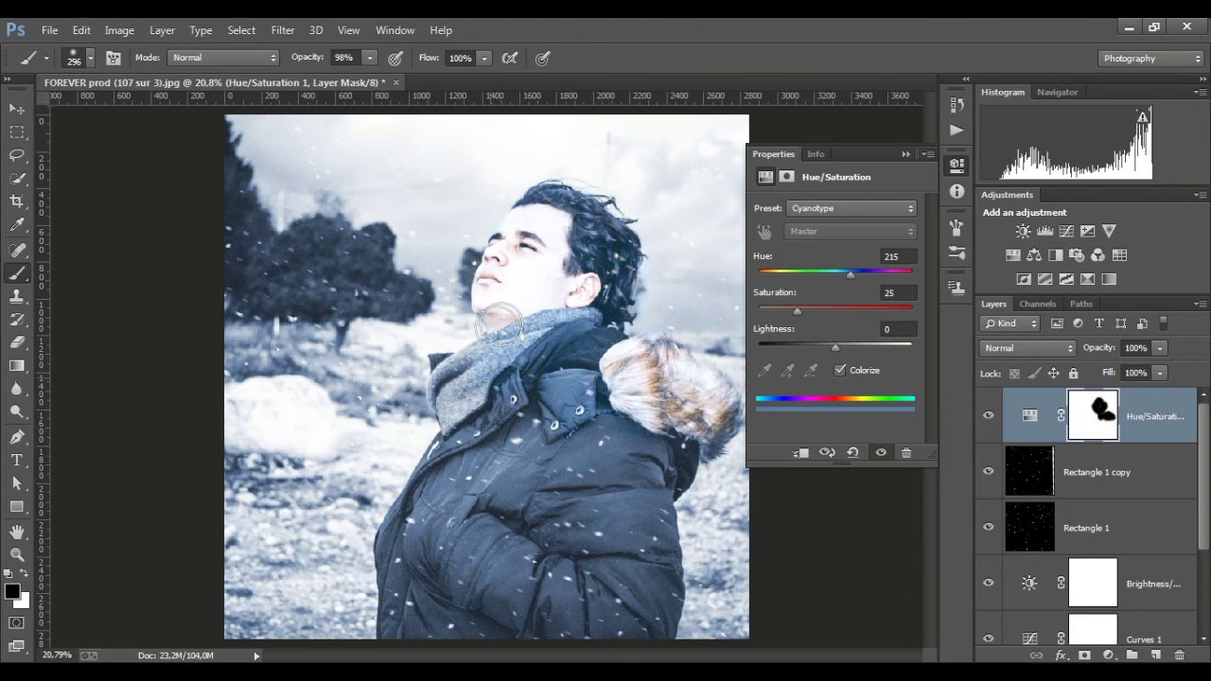
{"action": "left_click_drag", "start_coordinate": [719, 407], "coordinate": [674, 383]}
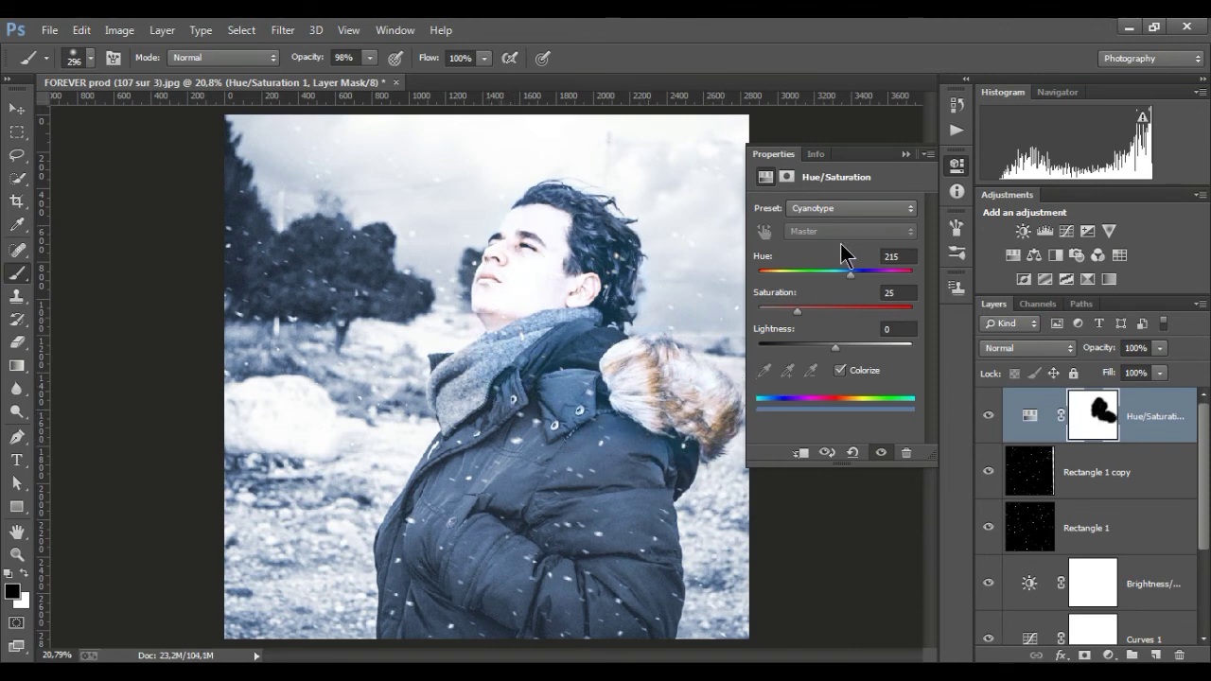
{"action": "left_click_drag", "start_coordinate": [804, 310], "coordinate": [850, 289]}
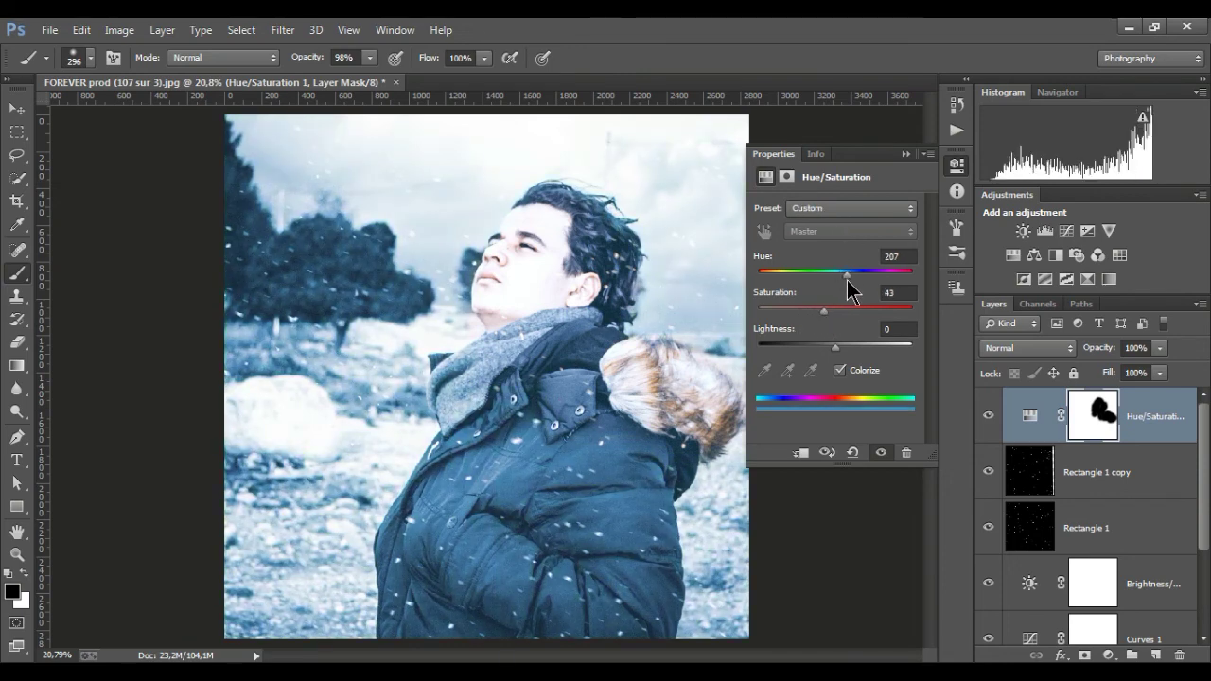
{"action": "left_click_drag", "start_coordinate": [836, 348], "coordinate": [837, 354]}
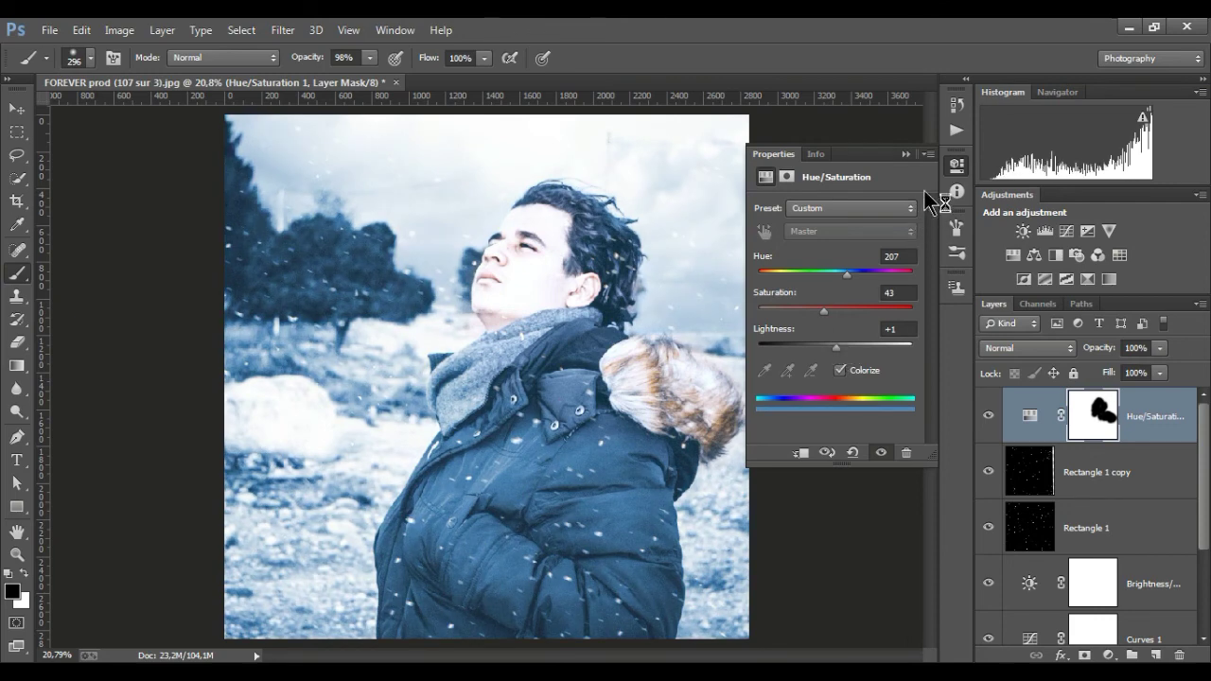
Lower Brightness/Contrast brightness to -16 and ease the Hue/Saturation tint's saturation to 40
{"action": "left_click", "coordinate": [910, 154]}
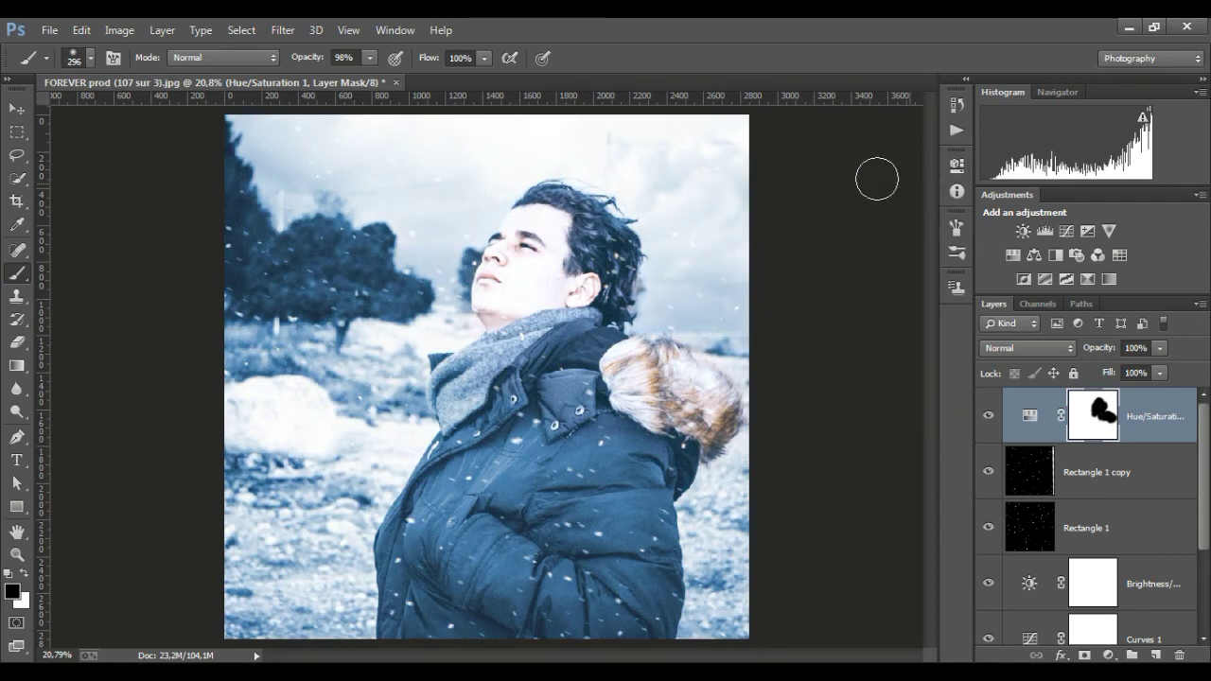
{"action": "double_click", "coordinate": [1032, 585]}
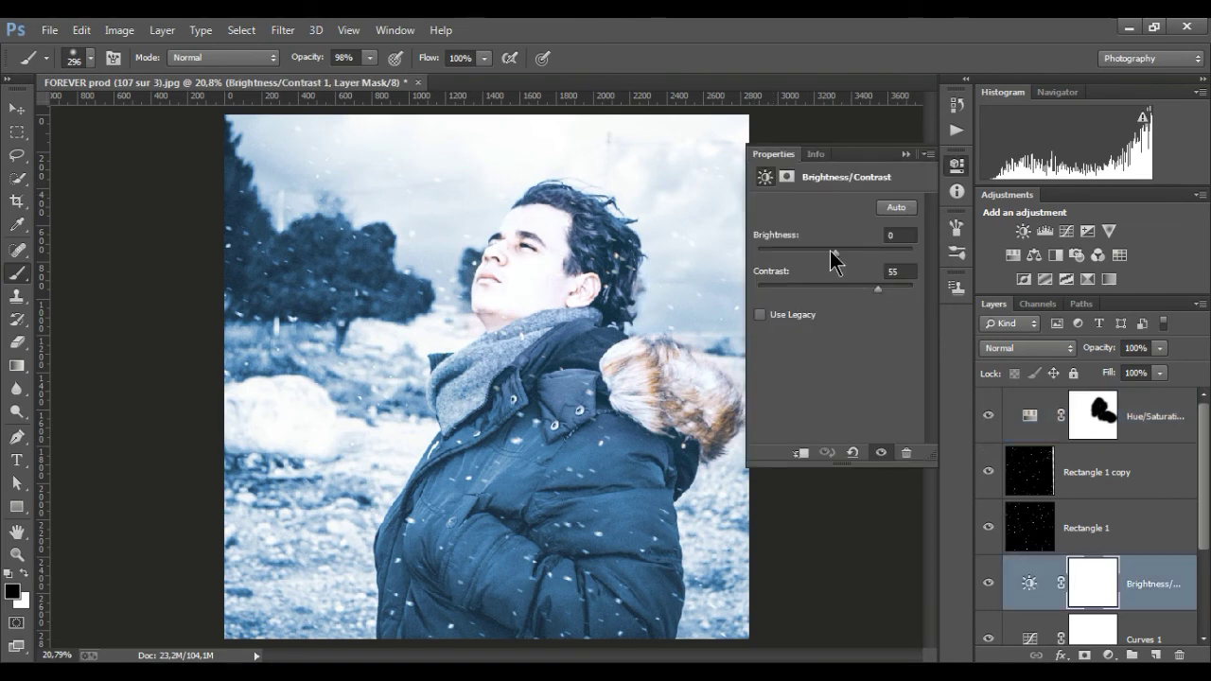
{"action": "left_click_drag", "start_coordinate": [835, 254], "coordinate": [828, 253]}
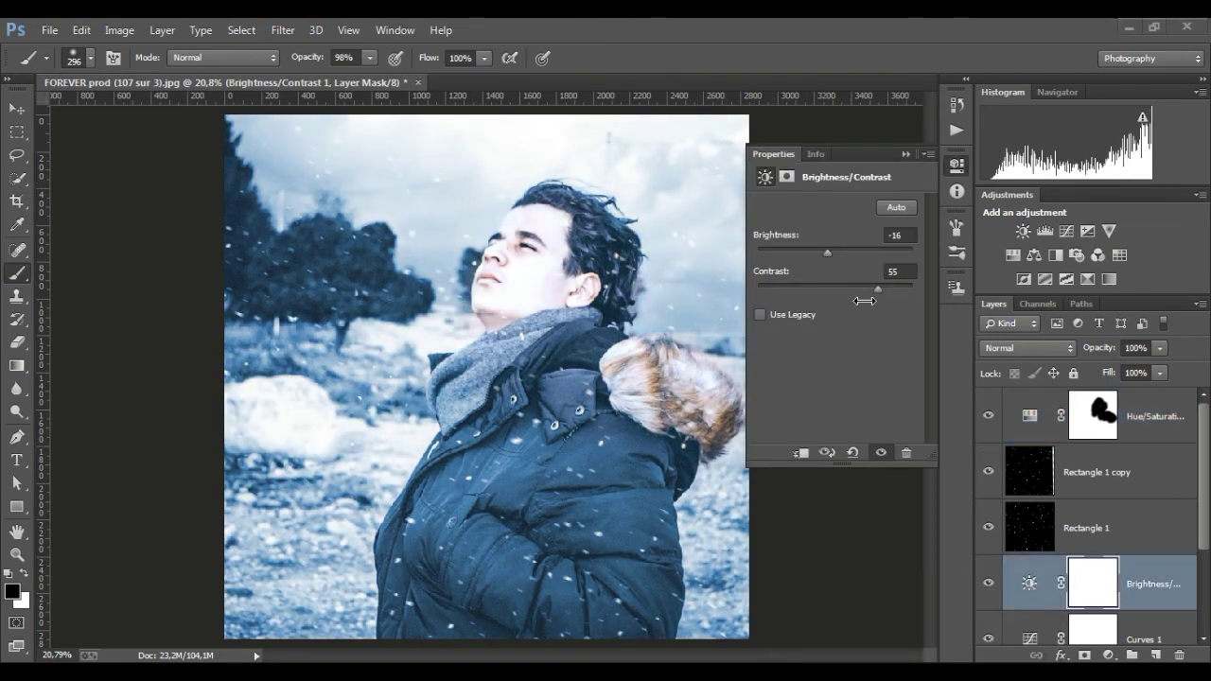
{"action": "left_click", "coordinate": [826, 254]}
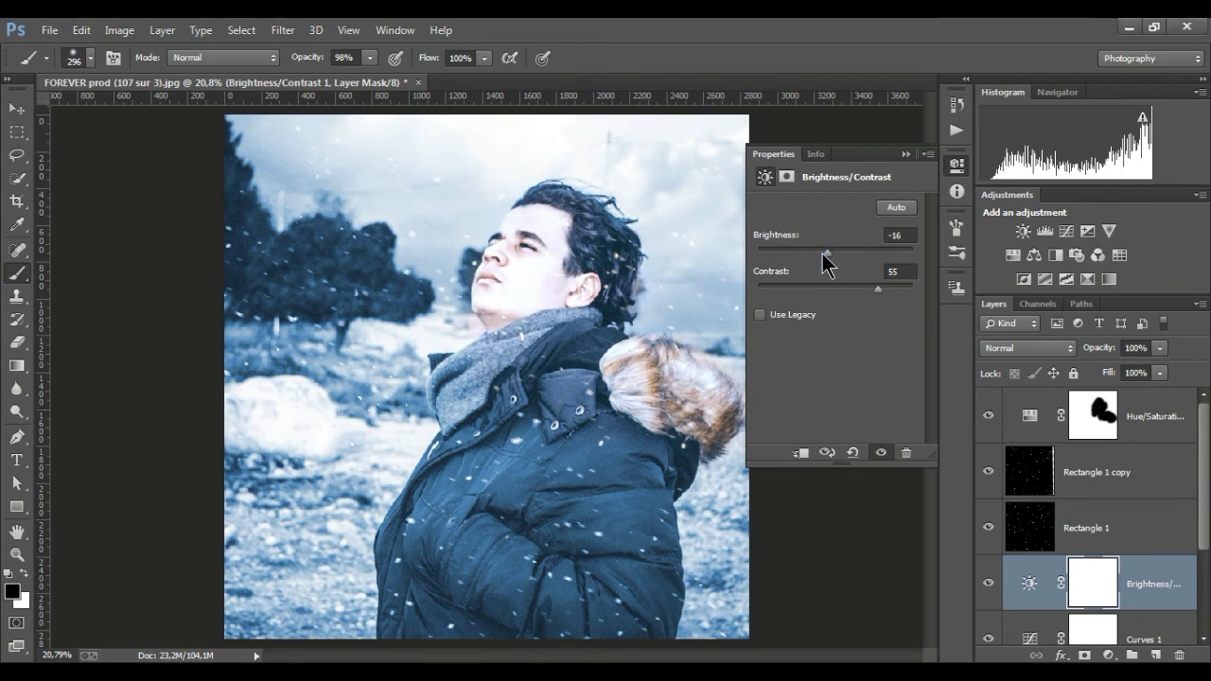
{"action": "left_click", "coordinate": [1029, 414]}
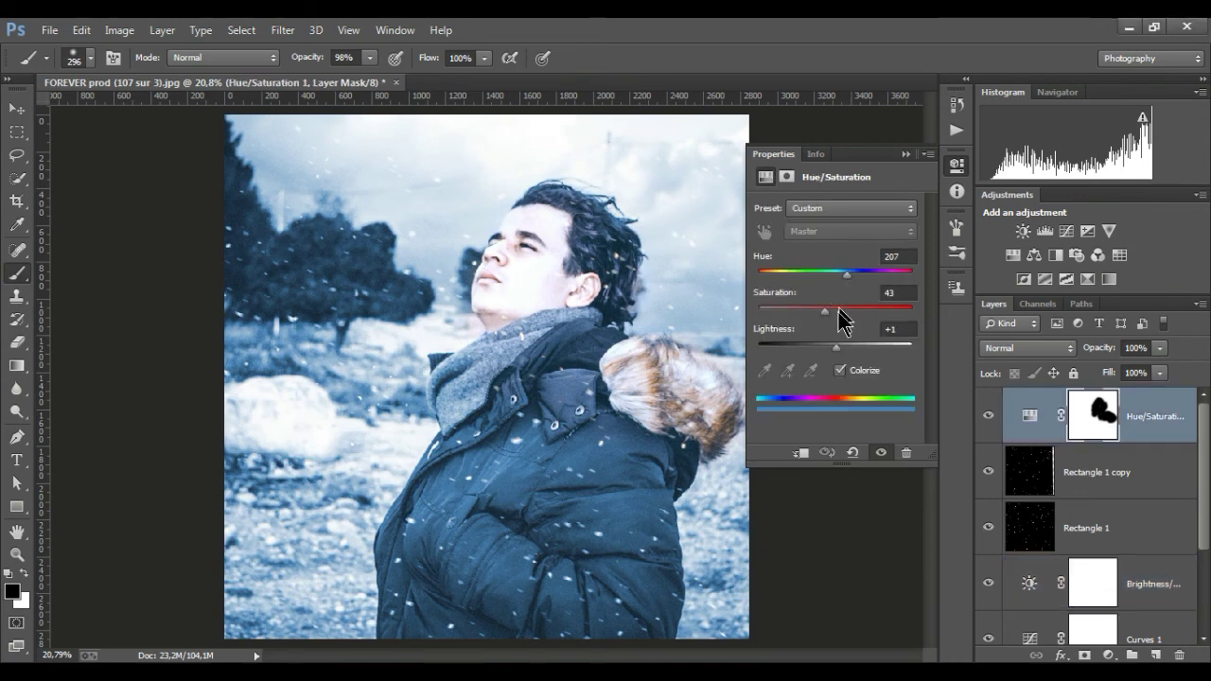
{"action": "left_click_drag", "start_coordinate": [841, 315], "coordinate": [817, 320]}
{"action": "left_click", "coordinate": [907, 154]}
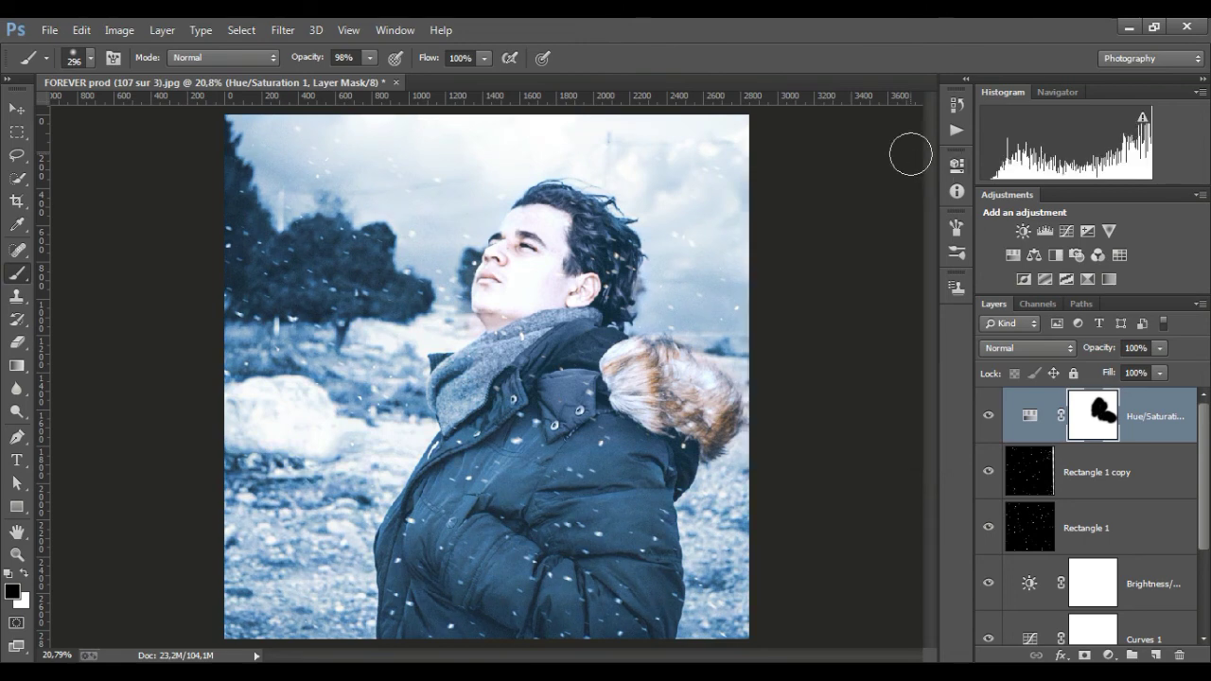
{"action": "left_click", "coordinate": [1012, 254]}
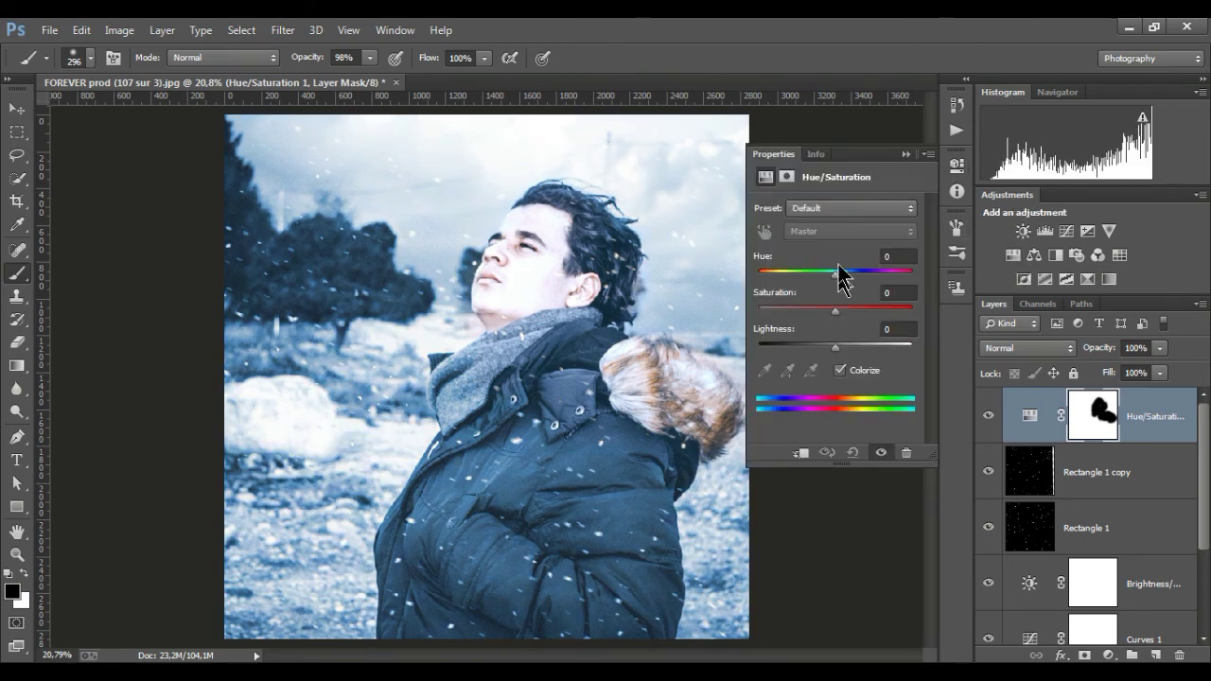
{"action": "left_click", "coordinate": [839, 233]}
{"action": "left_click", "coordinate": [828, 275]}
{"action": "left_click_drag", "start_coordinate": [839, 311], "coordinate": [855, 348]}
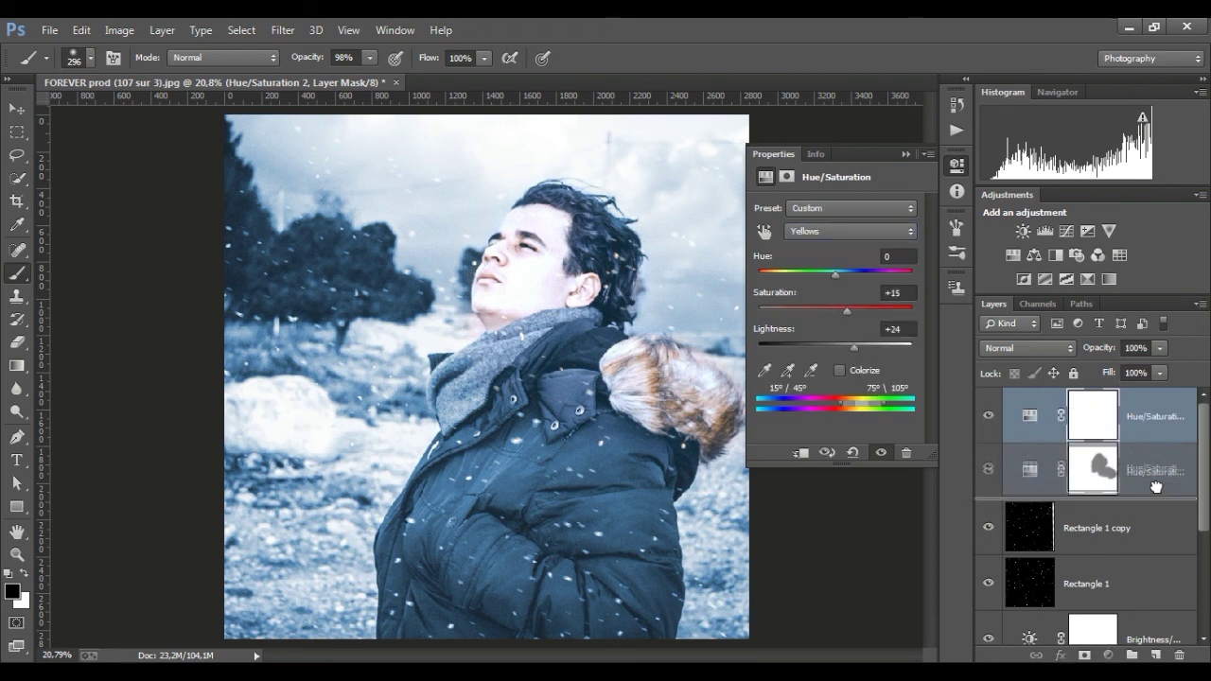
{"action": "left_click_drag", "start_coordinate": [1154, 460], "coordinate": [1154, 497]}
{"action": "left_click_drag", "start_coordinate": [837, 347], "coordinate": [831, 352]}
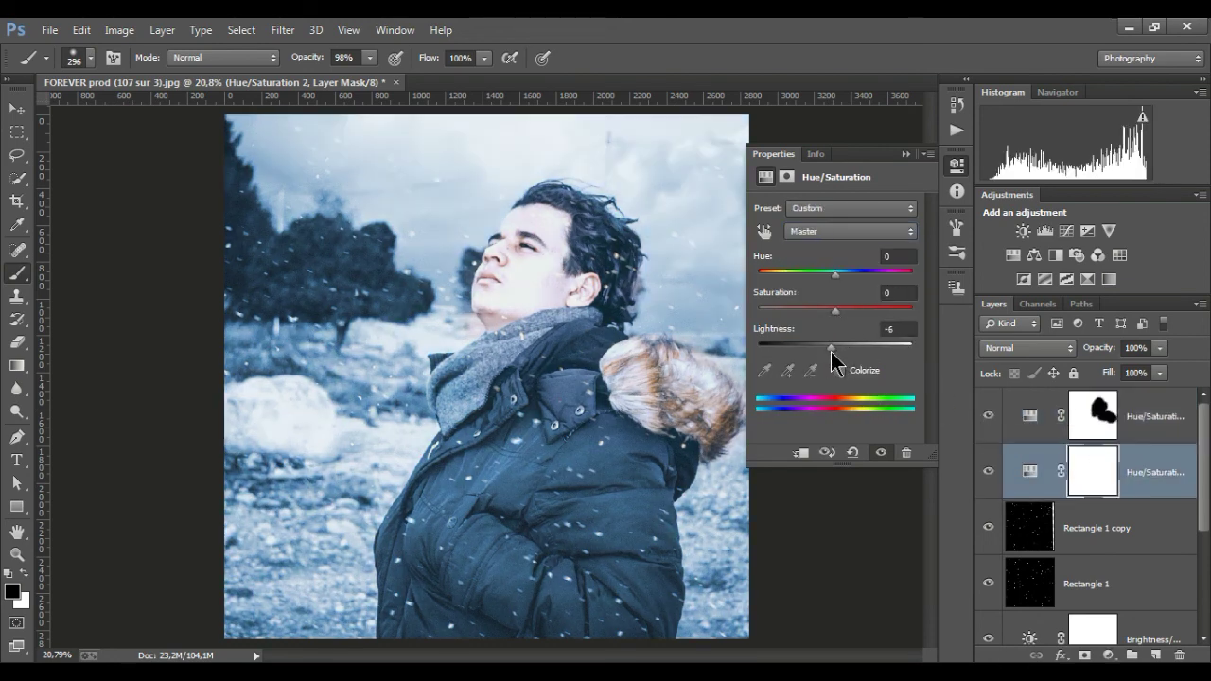
Delete the extra Hue/Saturation layer and convert the Background into Layer 0
{"action": "key", "text": "Delete"}
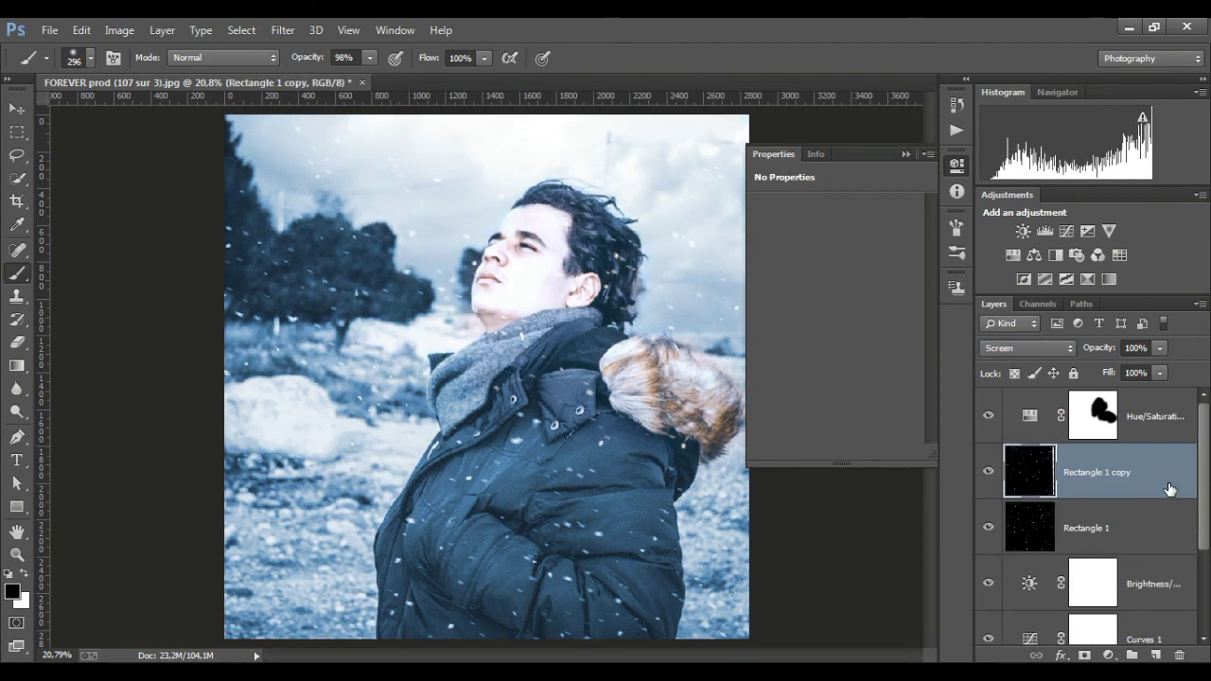
{"action": "left_click", "coordinate": [957, 164]}
{"action": "left_click_drag", "start_coordinate": [1206, 471], "coordinate": [1207, 582]}
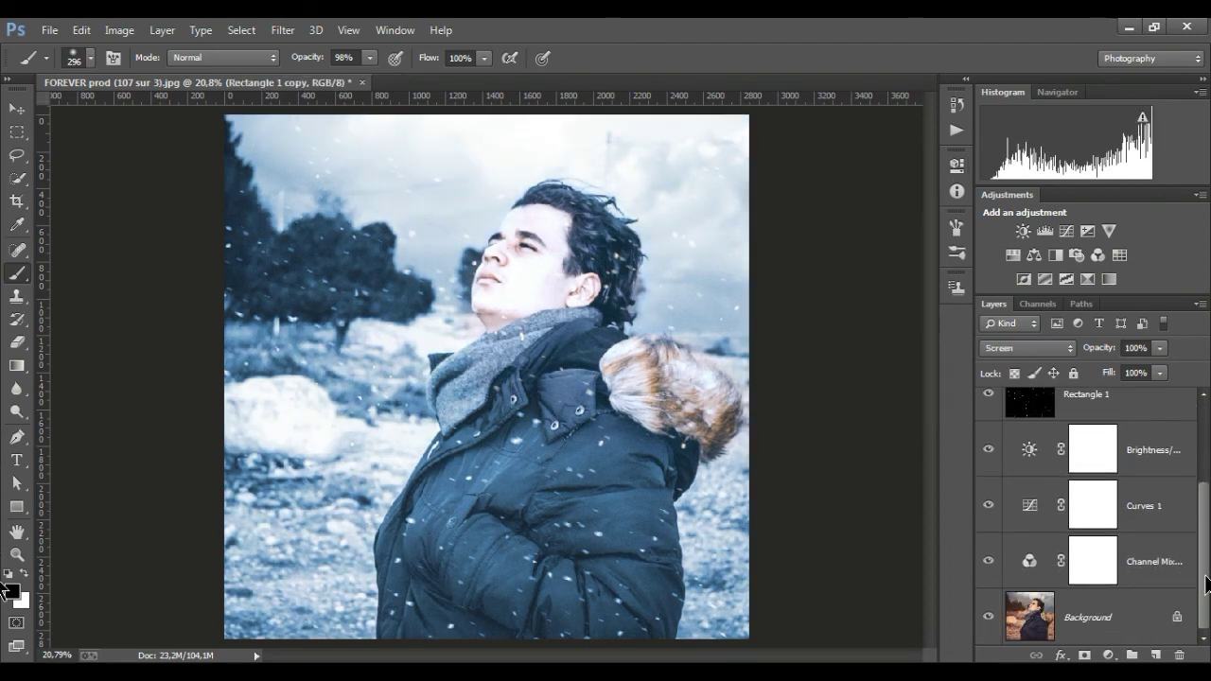
{"action": "double_click", "coordinate": [1138, 616]}
{"action": "left_click", "coordinate": [761, 229]}
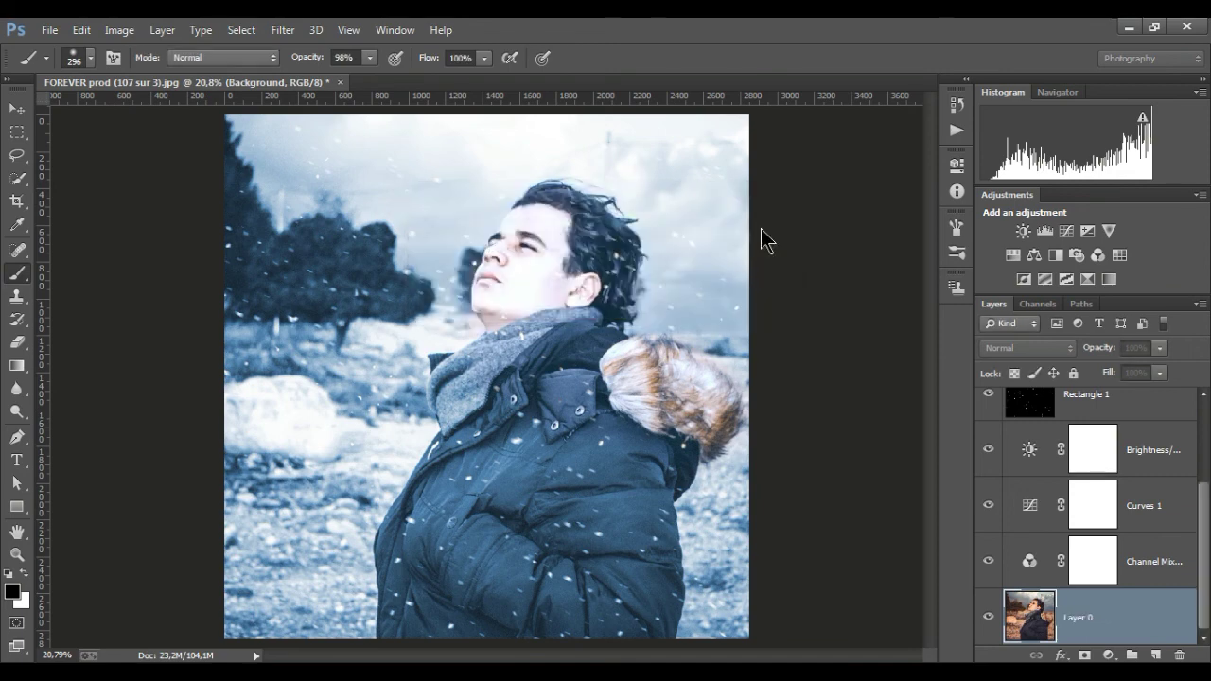
Gather the Channel Mixer, adjustment, snow and Hue/Saturation 1 layers into Group 1
{"action": "left_click", "coordinate": [1143, 567]}
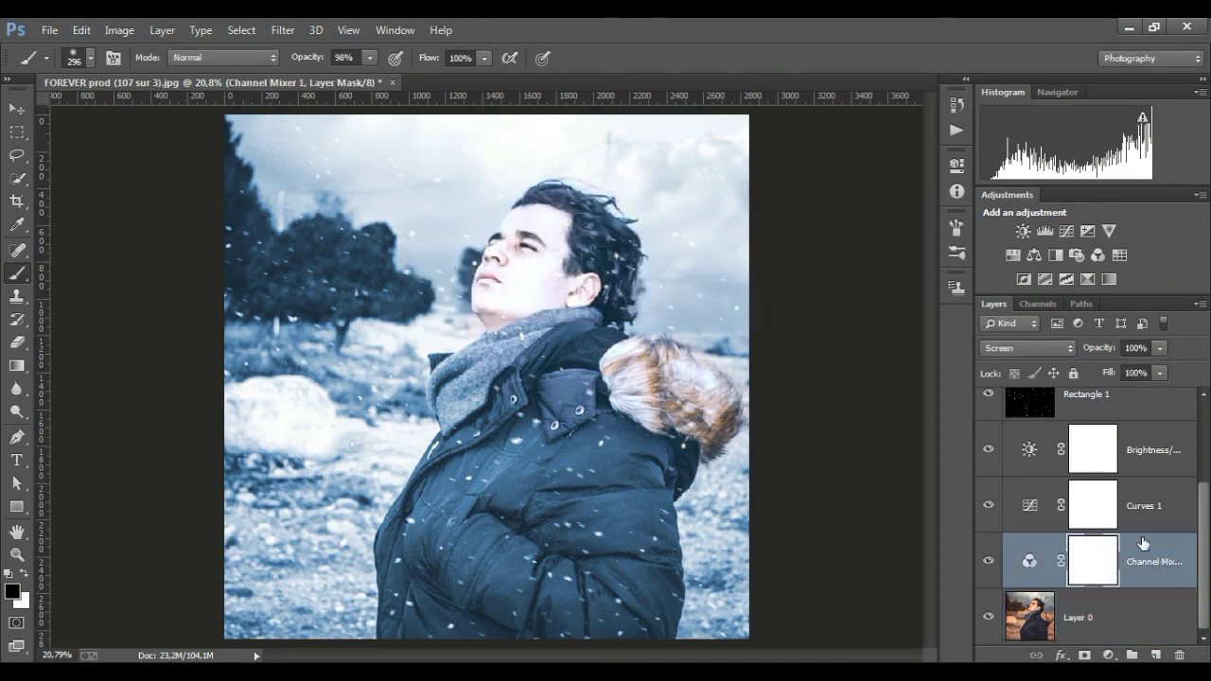
{"action": "left_click", "coordinate": [1154, 467], "text": "shift"}
{"action": "left_click", "coordinate": [1154, 402], "text": "shift"}
{"action": "scroll", "coordinate": [1159, 426], "scroll_direction": "up", "scroll_amount": 3}
{"action": "left_click", "coordinate": [1164, 473], "text": "shift"}
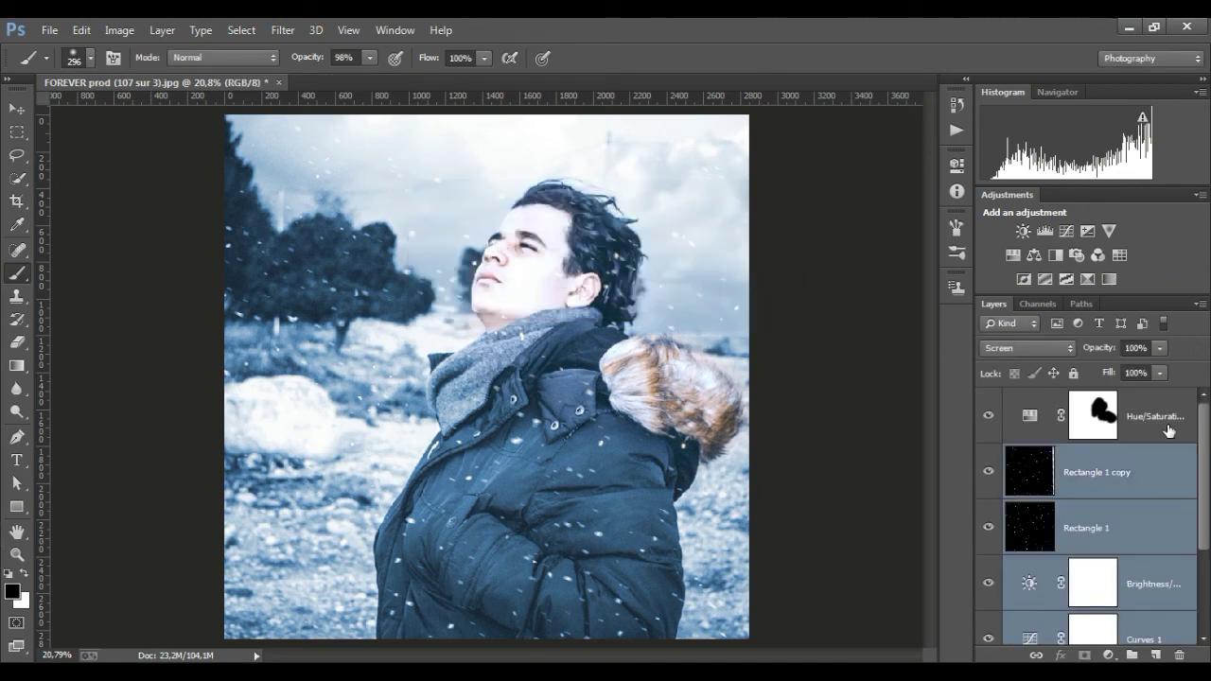
{"action": "left_click", "coordinate": [1167, 424], "text": "shift"}
{"action": "key", "text": "ctrl+g"}
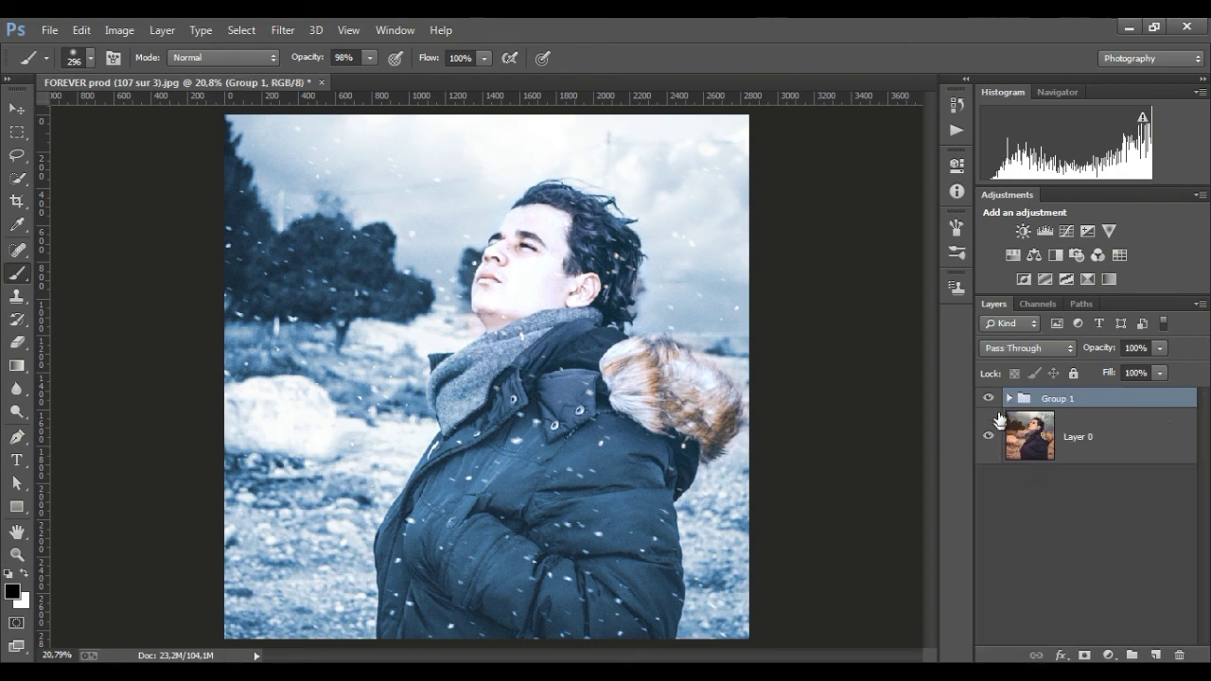
Toggle Group 1's visibility to compare the grade against the original photo
{"action": "left_click", "coordinate": [990, 399]}
{"action": "left_click", "coordinate": [990, 399]}
{"action": "left_click", "coordinate": [991, 400]}
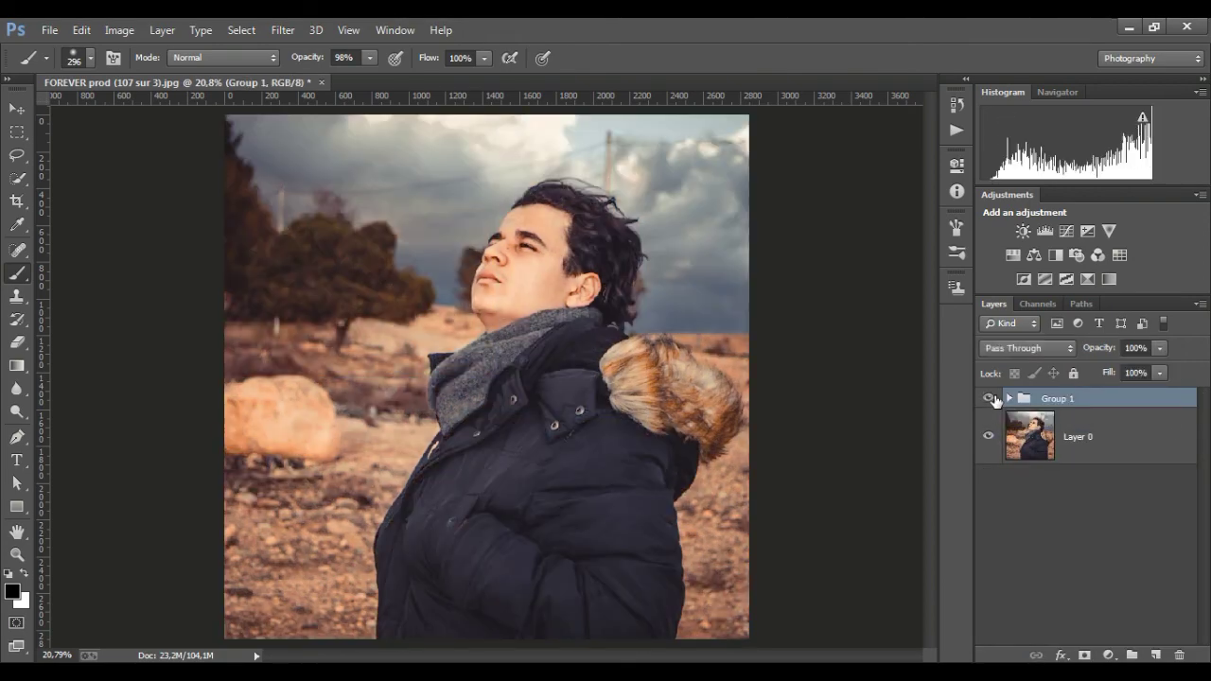
{"action": "left_click", "coordinate": [990, 399]}
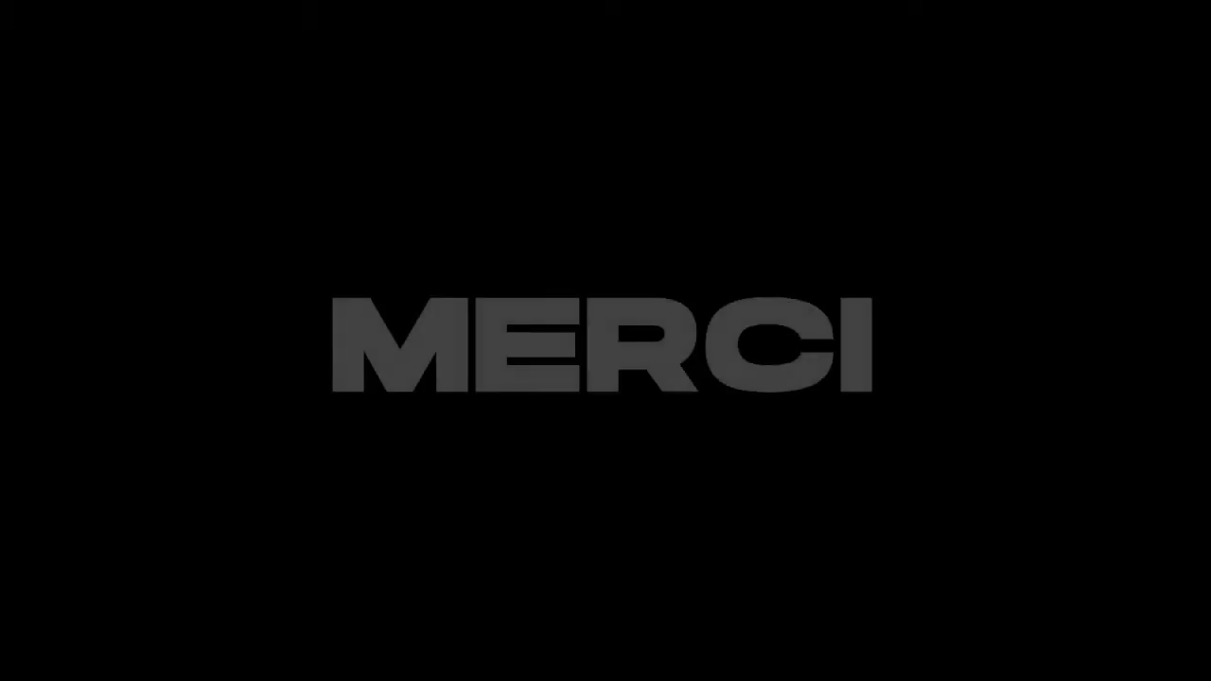